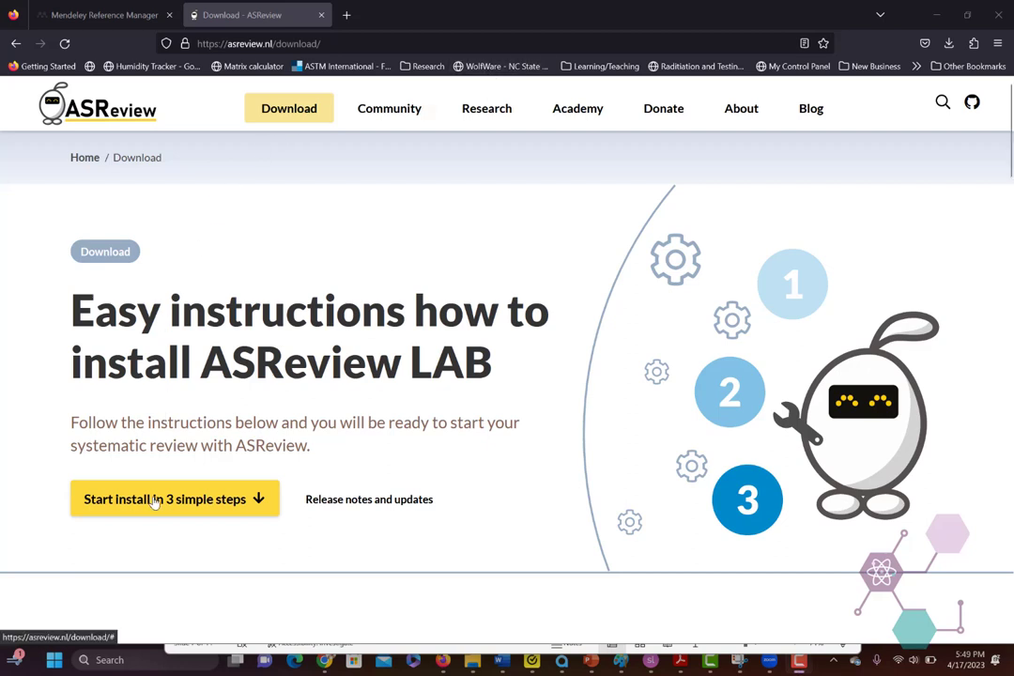
# Step: Jump to the three-step install instructions and scroll down to the 'asreview lab' command
pyautogui.click(156, 501)
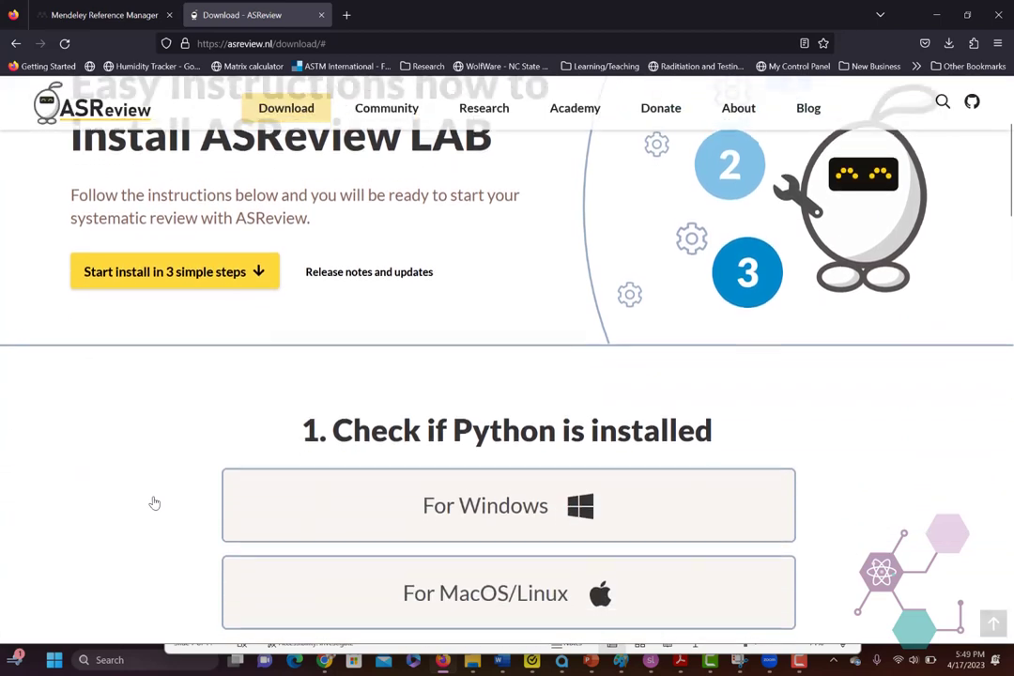
pyautogui.scroll(-3, 155, 503)
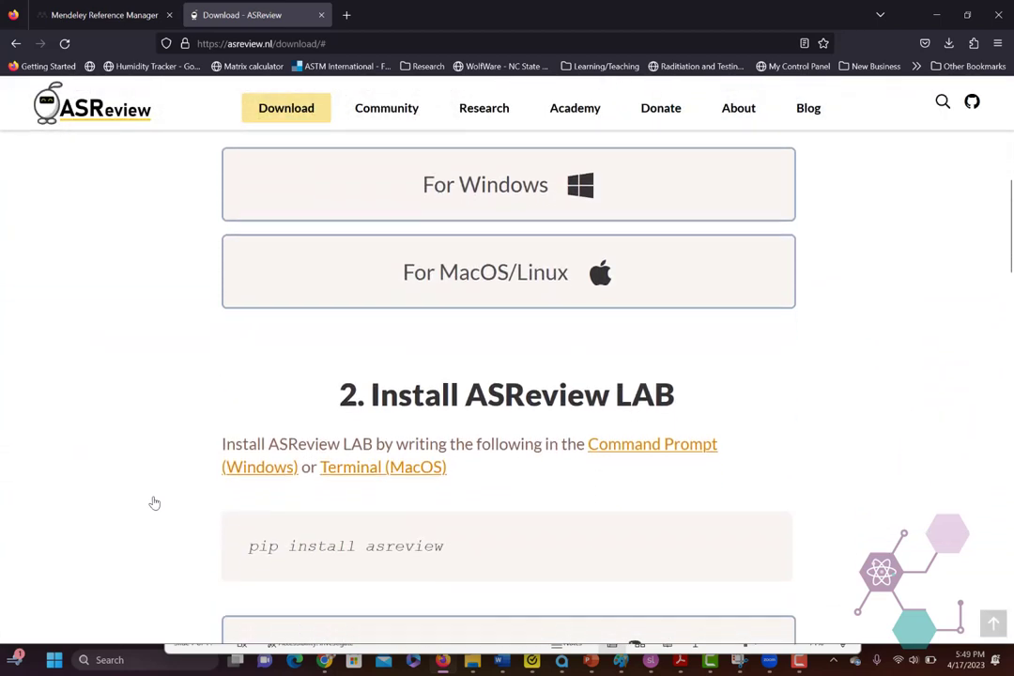
pyautogui.scroll(-2, 155, 503)
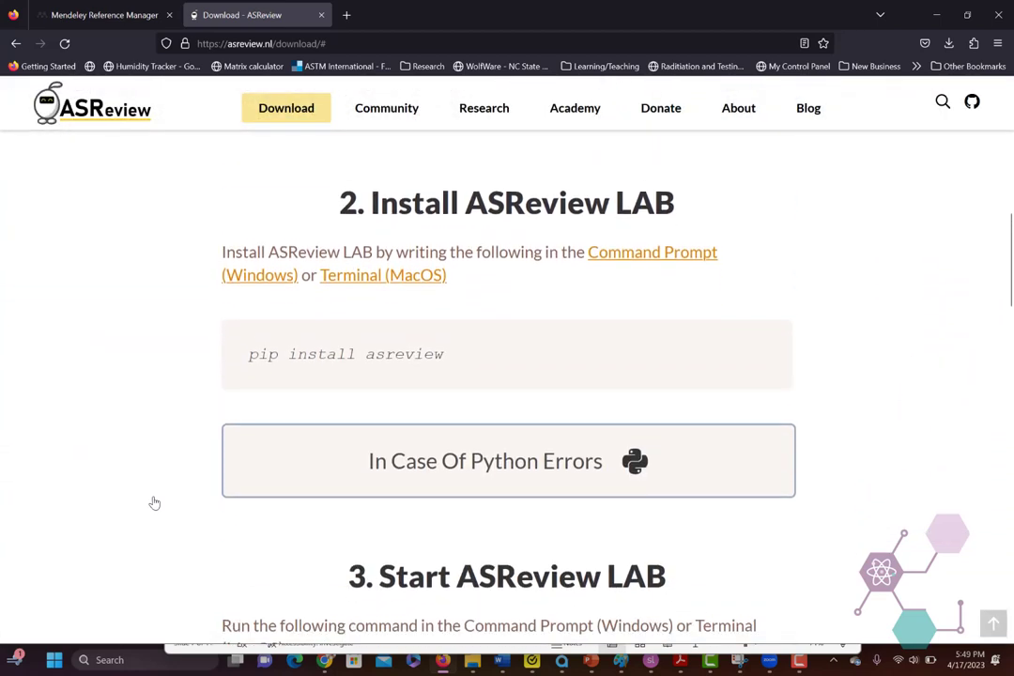
pyautogui.scroll(-4, 155, 503)
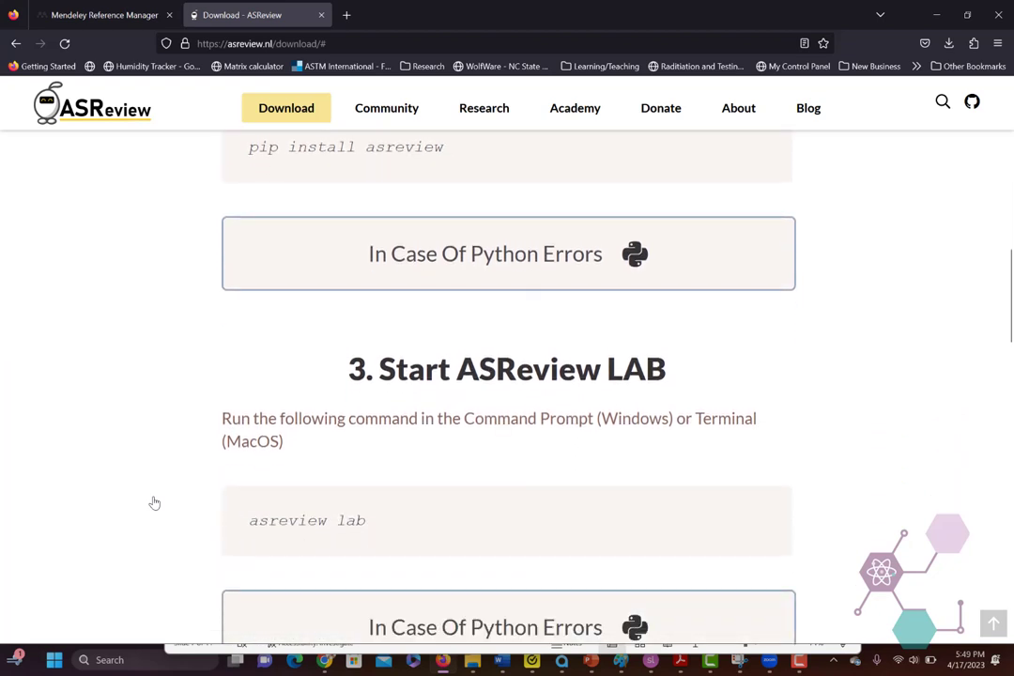
pyautogui.scroll(-2, 154, 503)
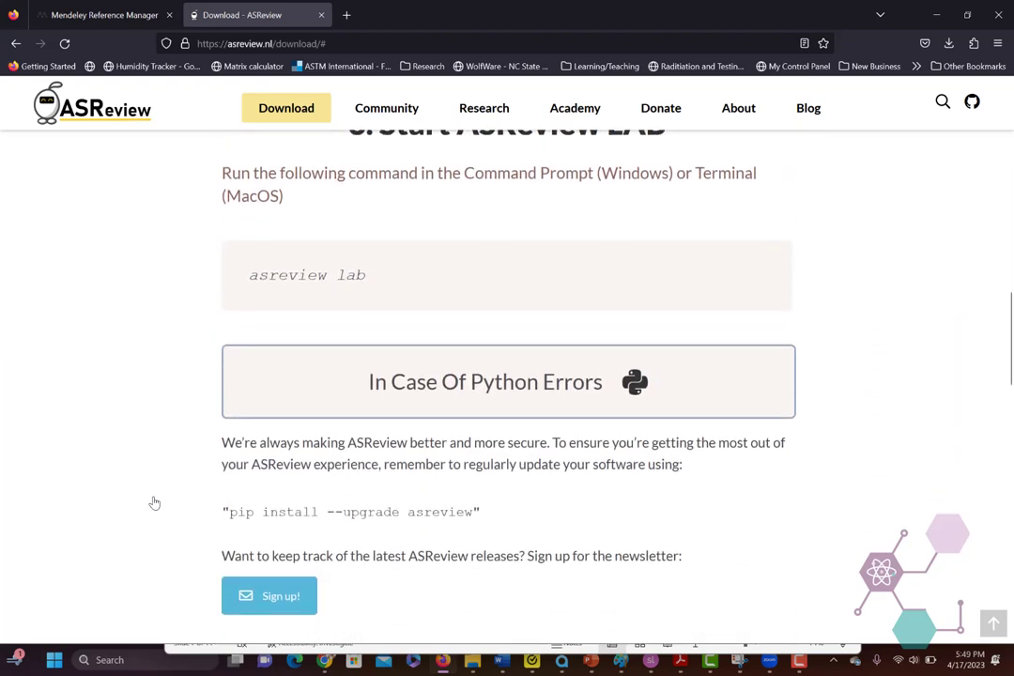
pyautogui.scroll(-2, 155, 503)
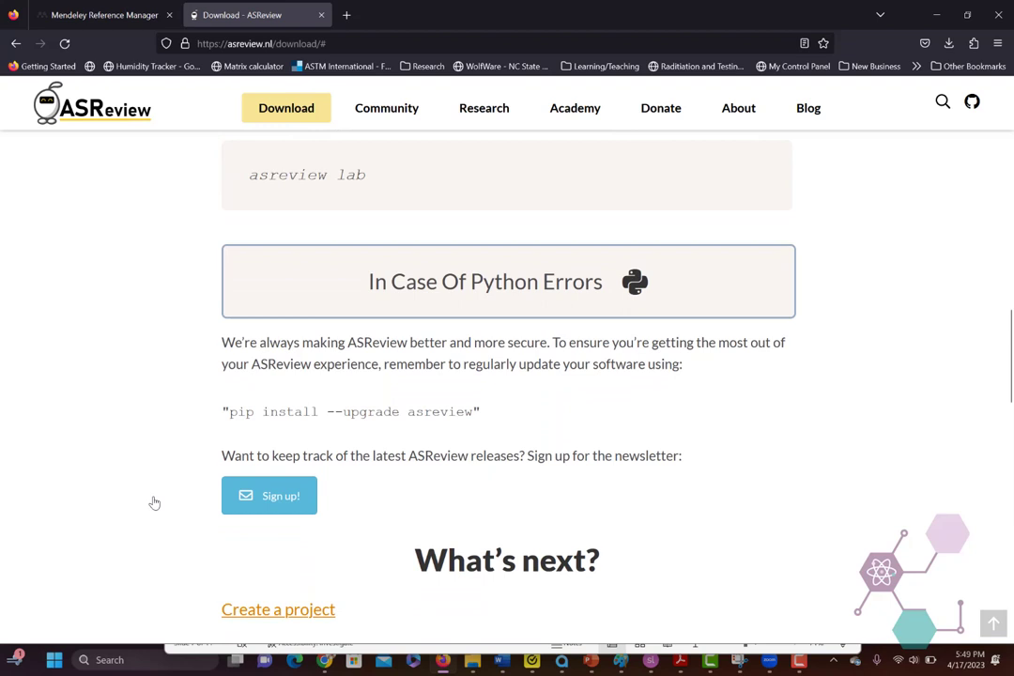
# Step: Open Anaconda Powershell Prompt and activate the my_env conda environment
pyautogui.click(103, 660)
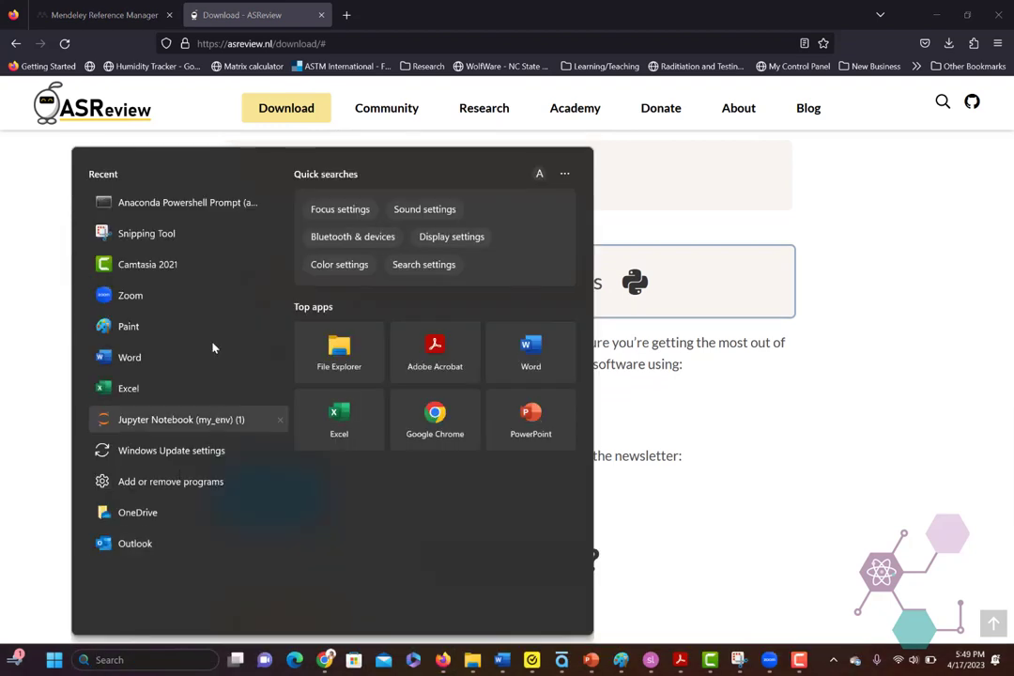
pyautogui.click(207, 202)
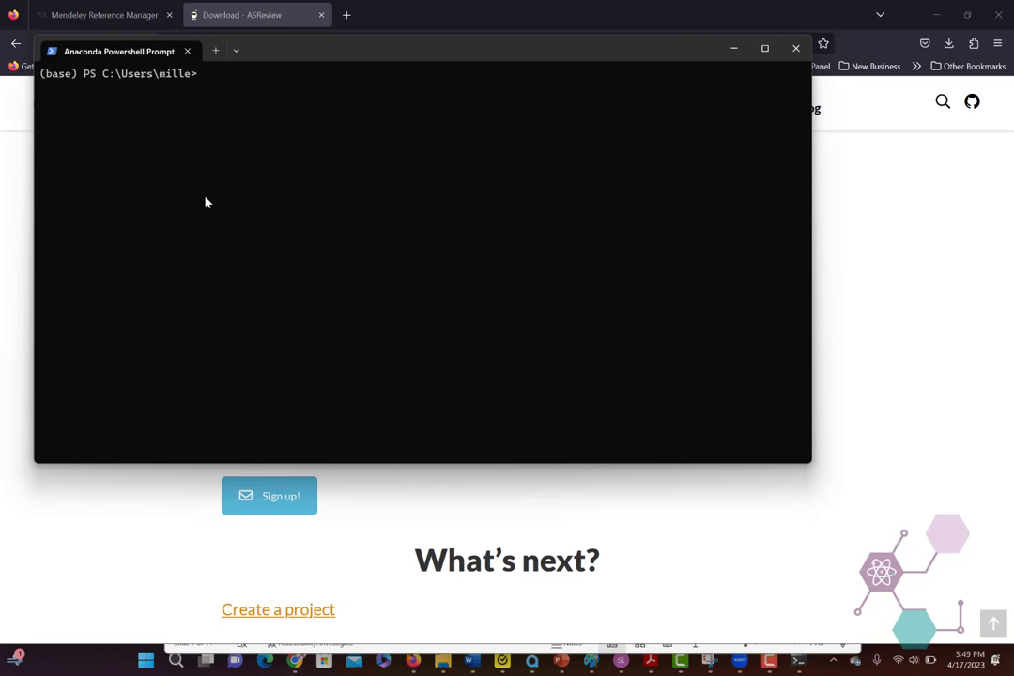
pyautogui.press('Up')
pyautogui.press('Up')
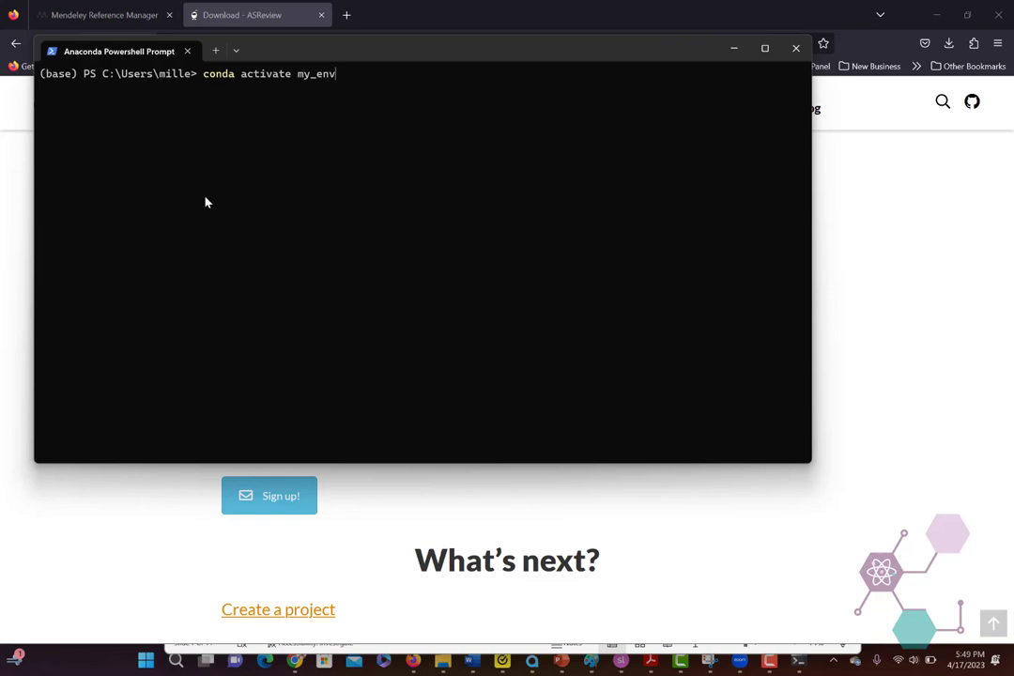
pyautogui.press('Return')
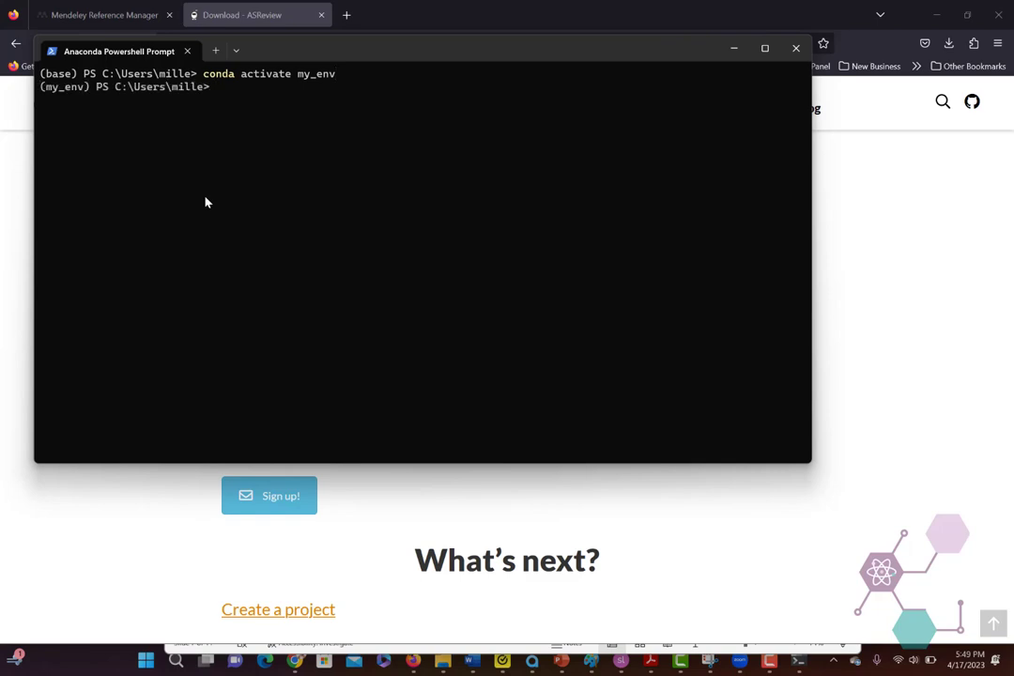
# Step: Run 'asreview lab' to launch ASReview LAB at localhost:5000
pyautogui.press('Up')
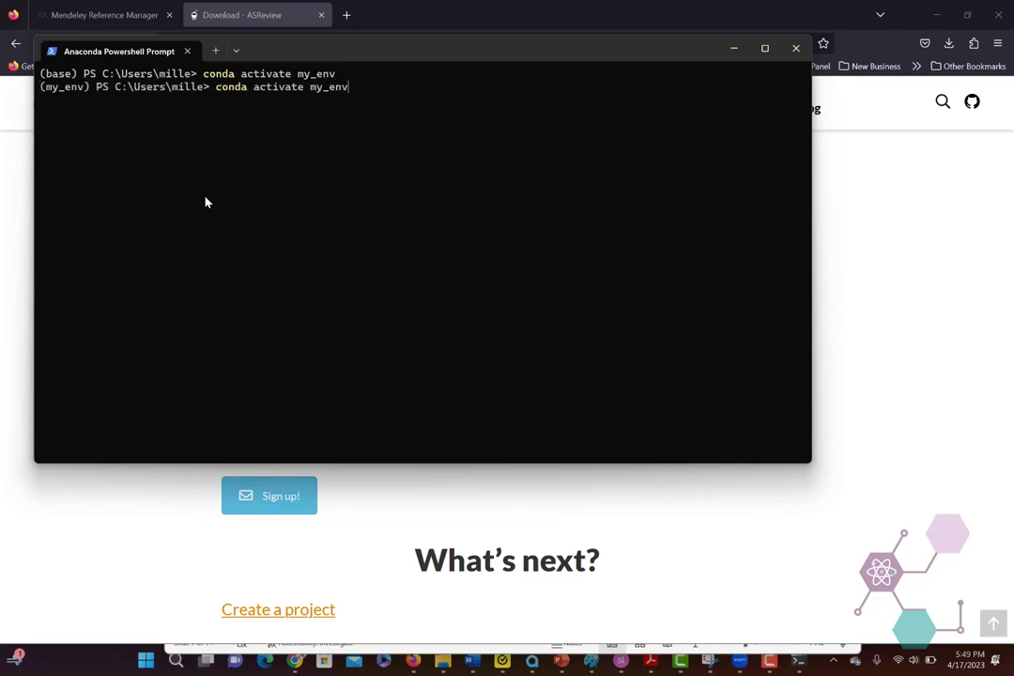
pyautogui.press('Up')
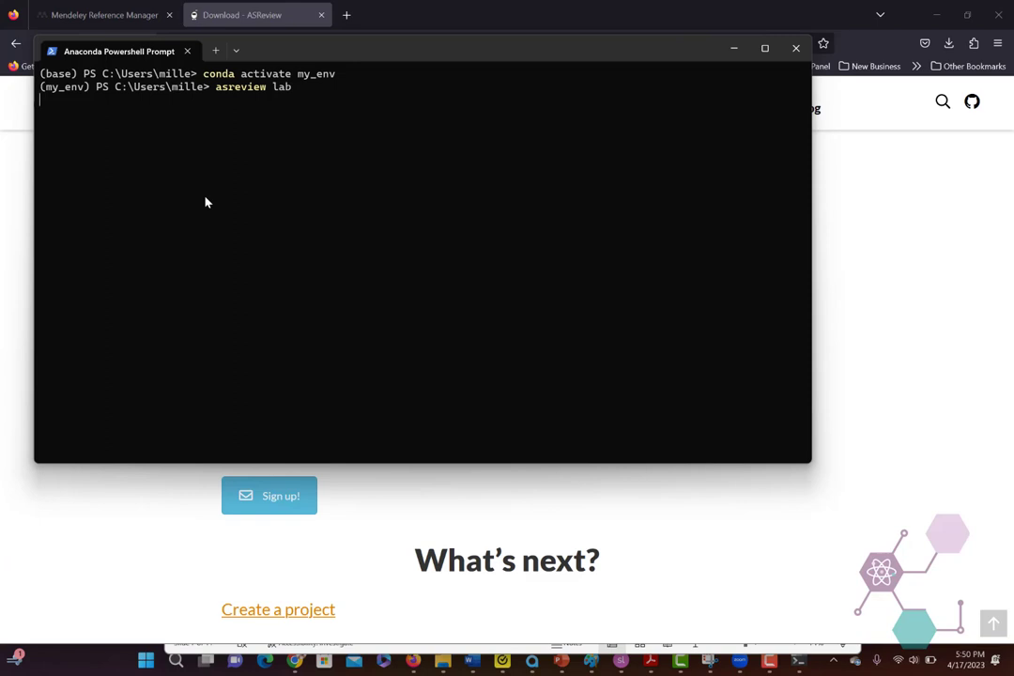
pyautogui.press('Return')
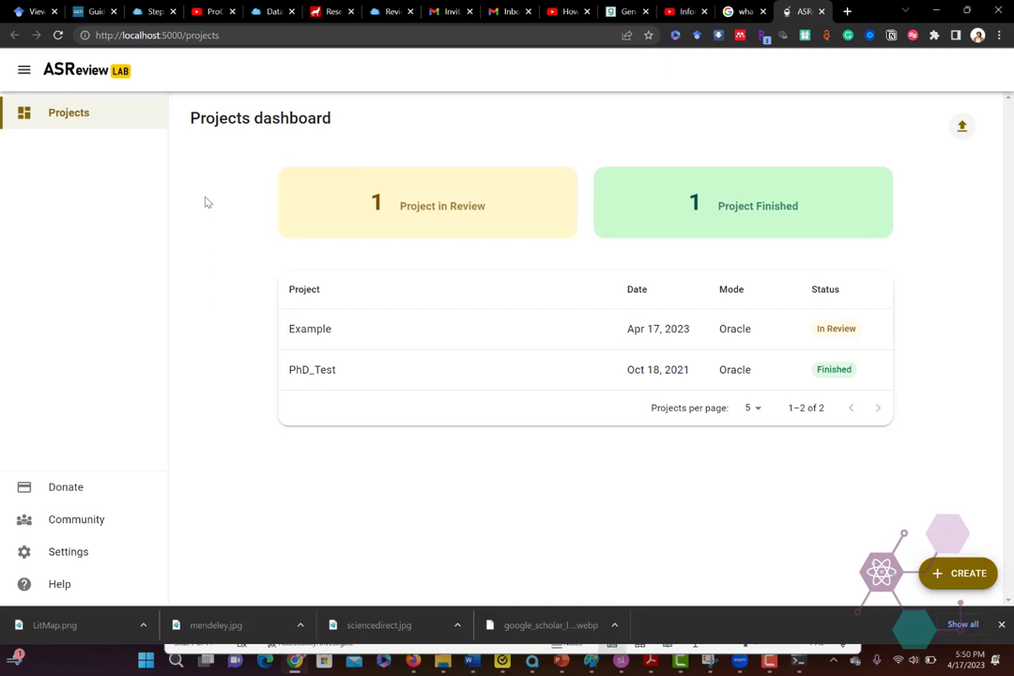
# Step: Open the 'Create a new project' dialog from the Projects dashboard
pyautogui.moveTo(356, 330)
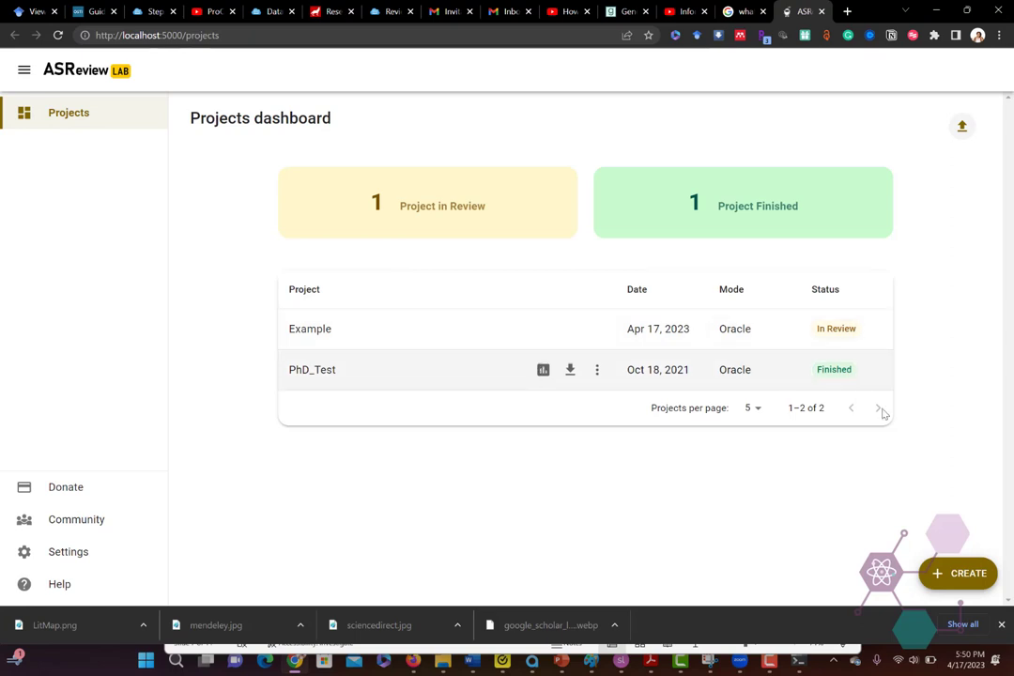
pyautogui.click(956, 576)
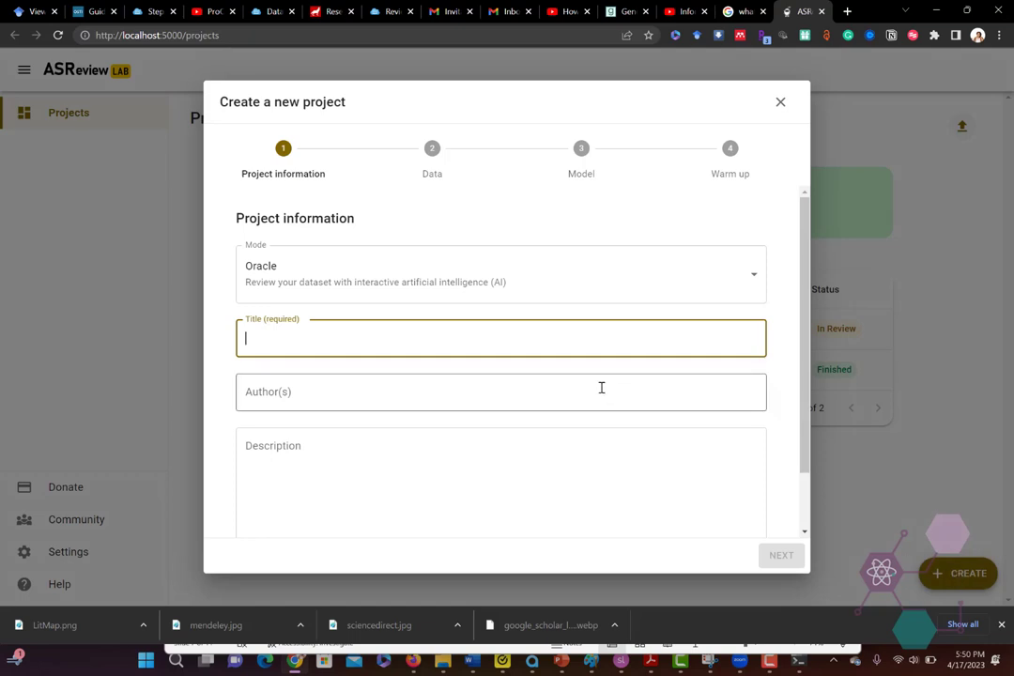
# Step: Title the project 'Example 2', enter the author's name, and continue to the data step
pyautogui.write('Example 2')
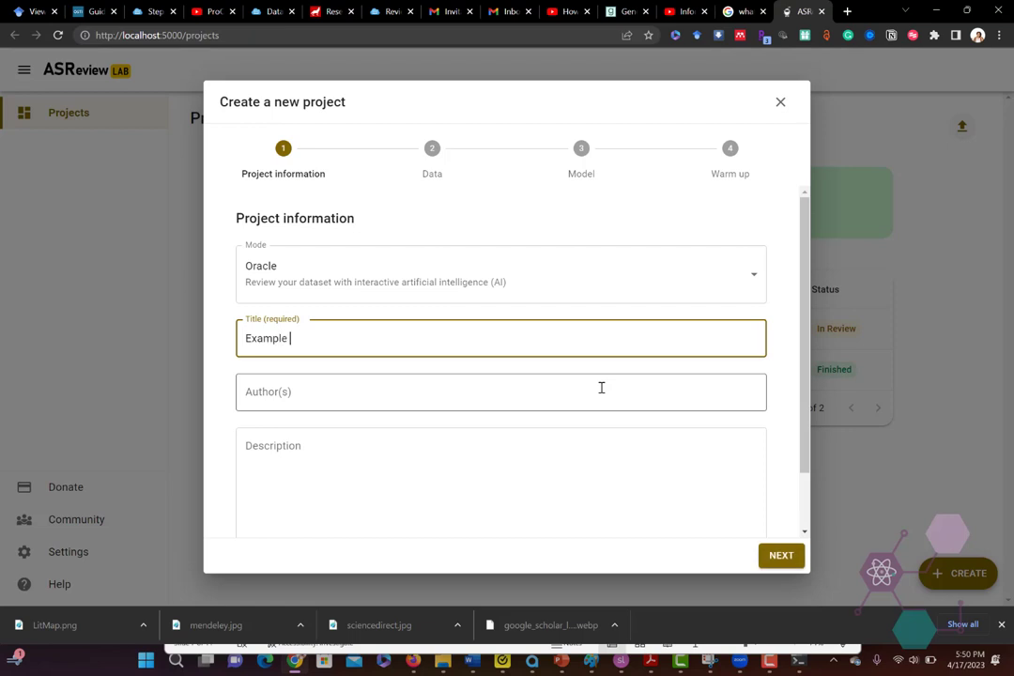
pyautogui.click(600, 388)
pyautogui.write('Arielle')
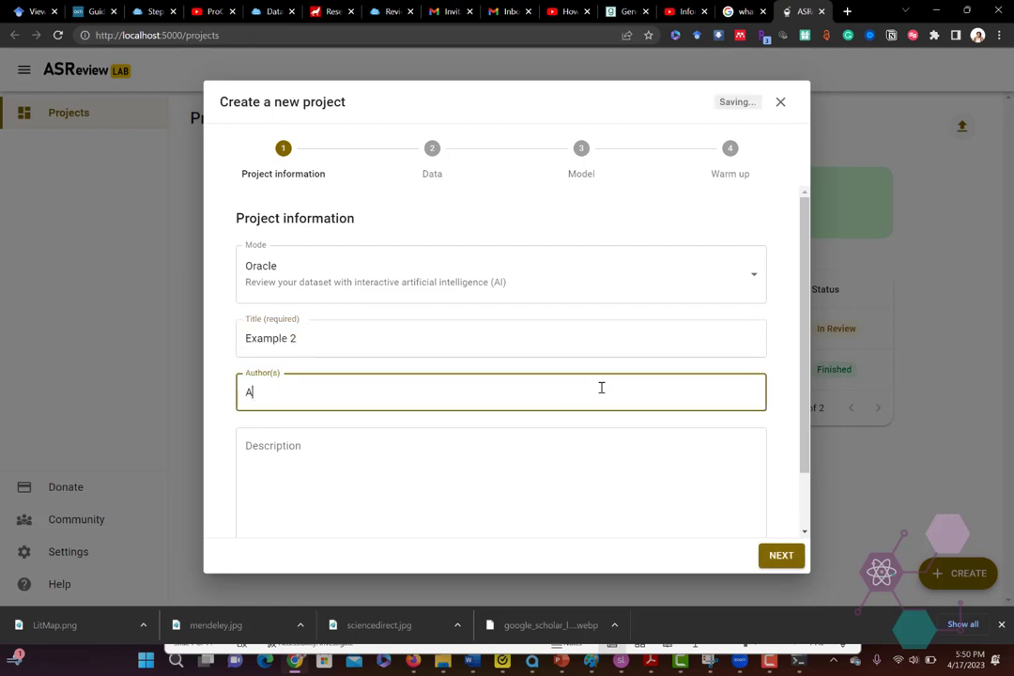
pyautogui.click(783, 557)
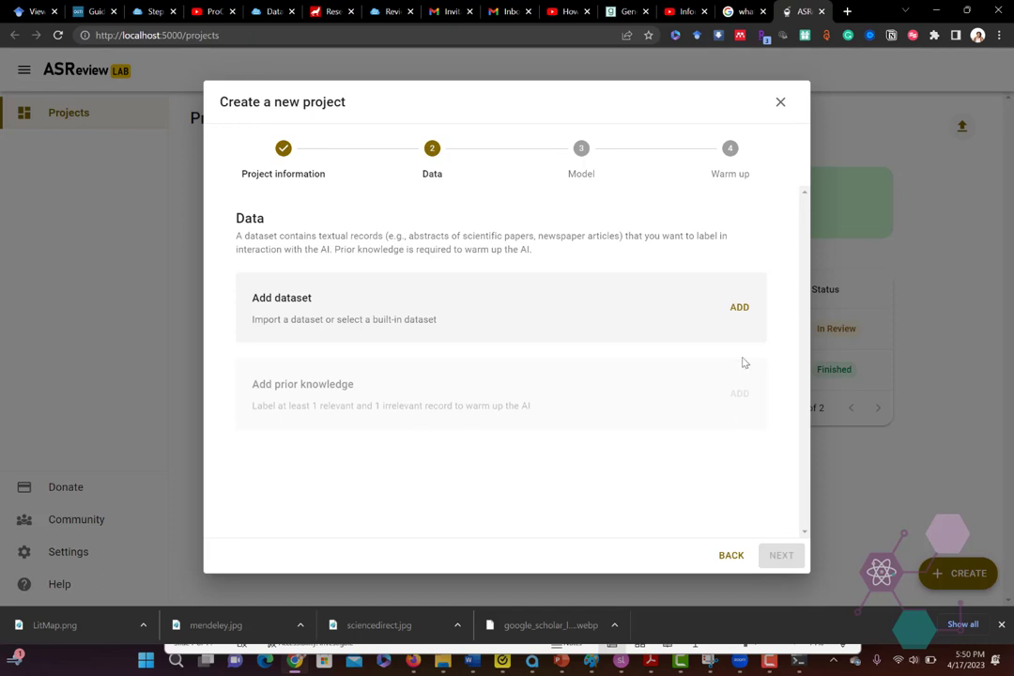
# Step: Bring up the Add dataset options with File chosen as the dataset source
pyautogui.click(739, 310)
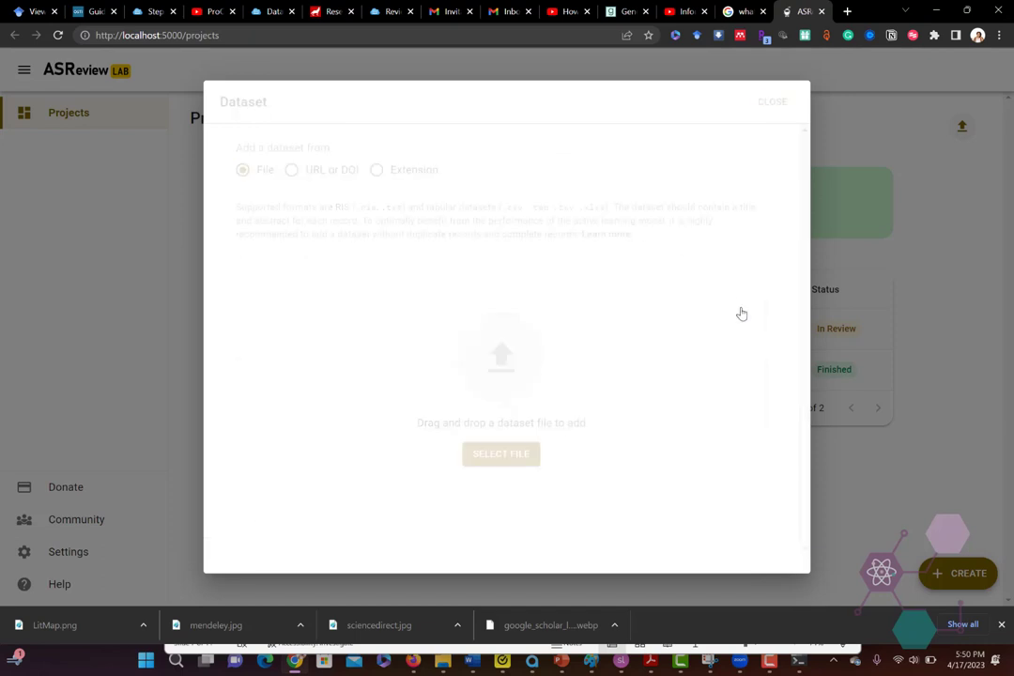
pyautogui.click(244, 171)
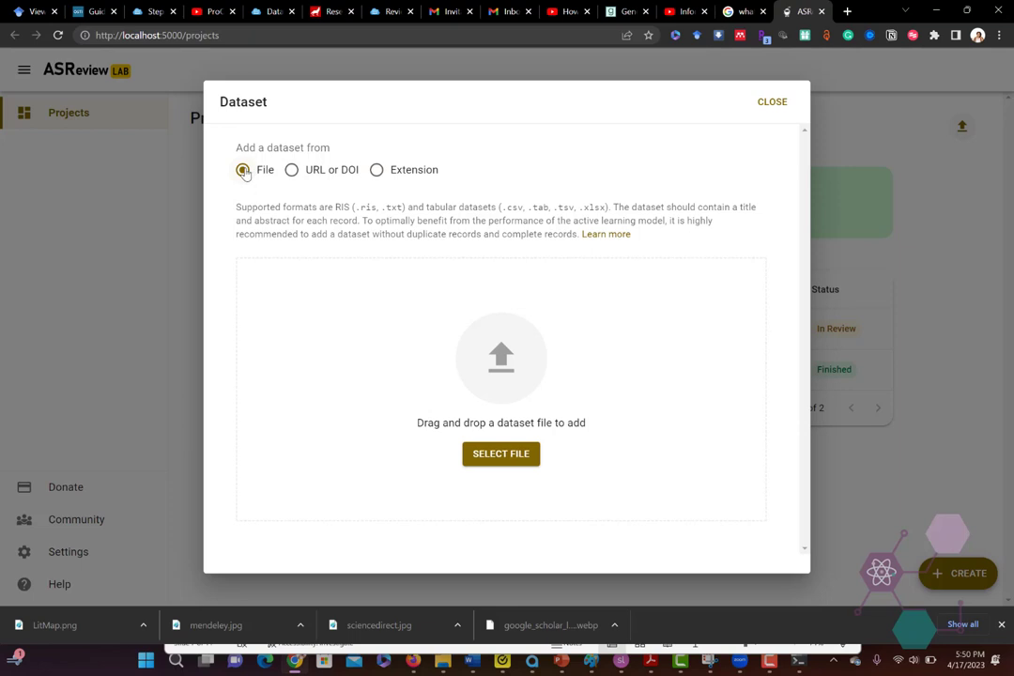
pyautogui.click(291, 171)
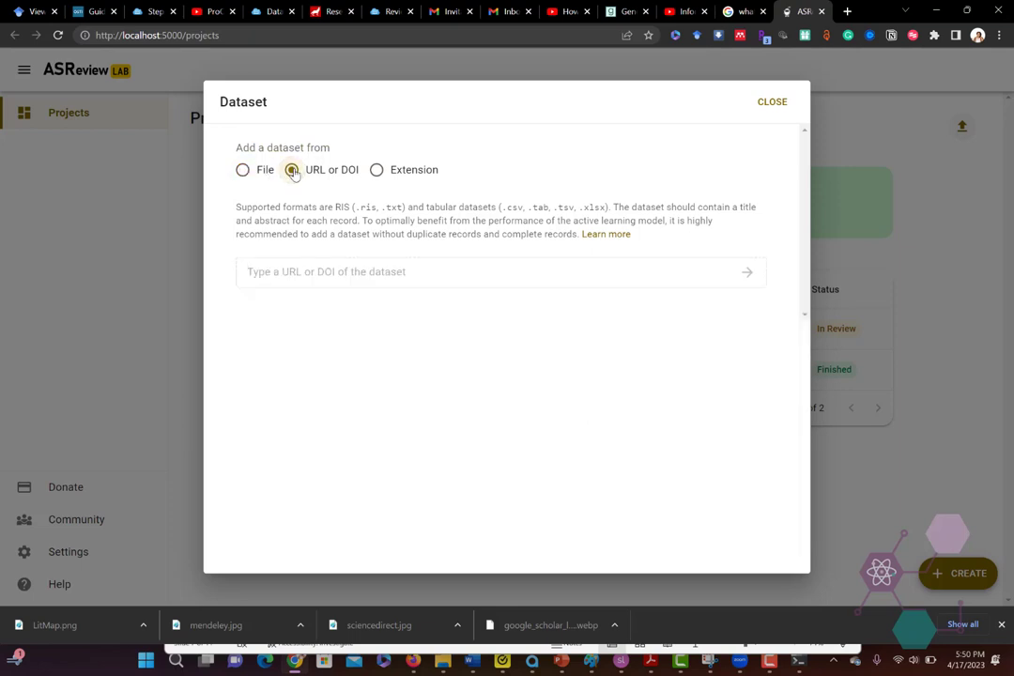
pyautogui.click(243, 171)
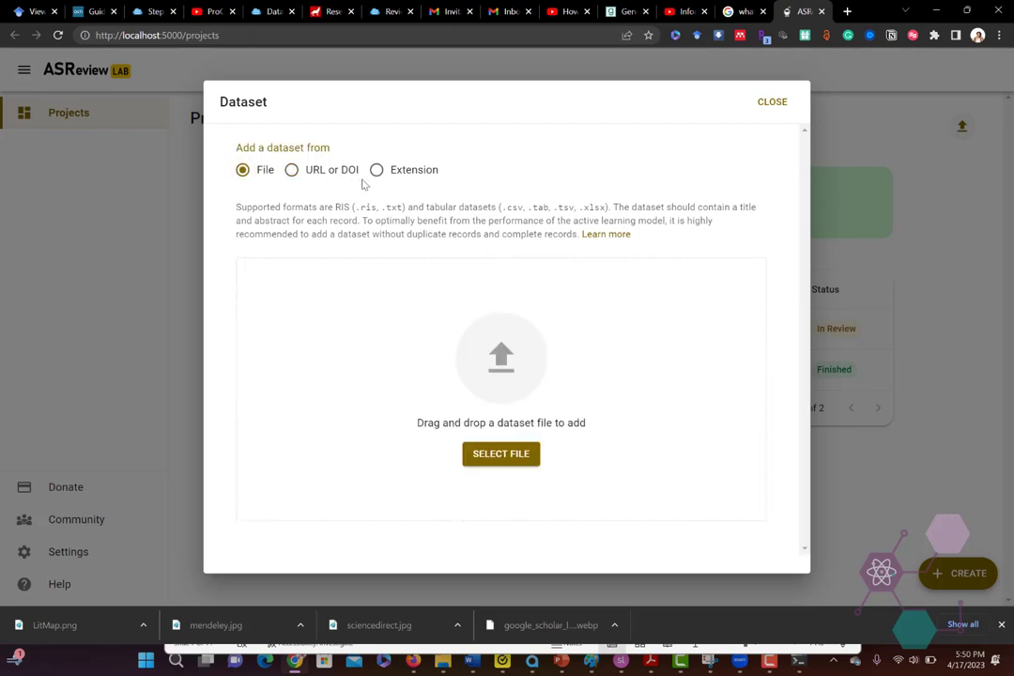
# Step: Export all 886 Mendeley references in RIS format as export(2).ris
pyautogui.click(413, 668)
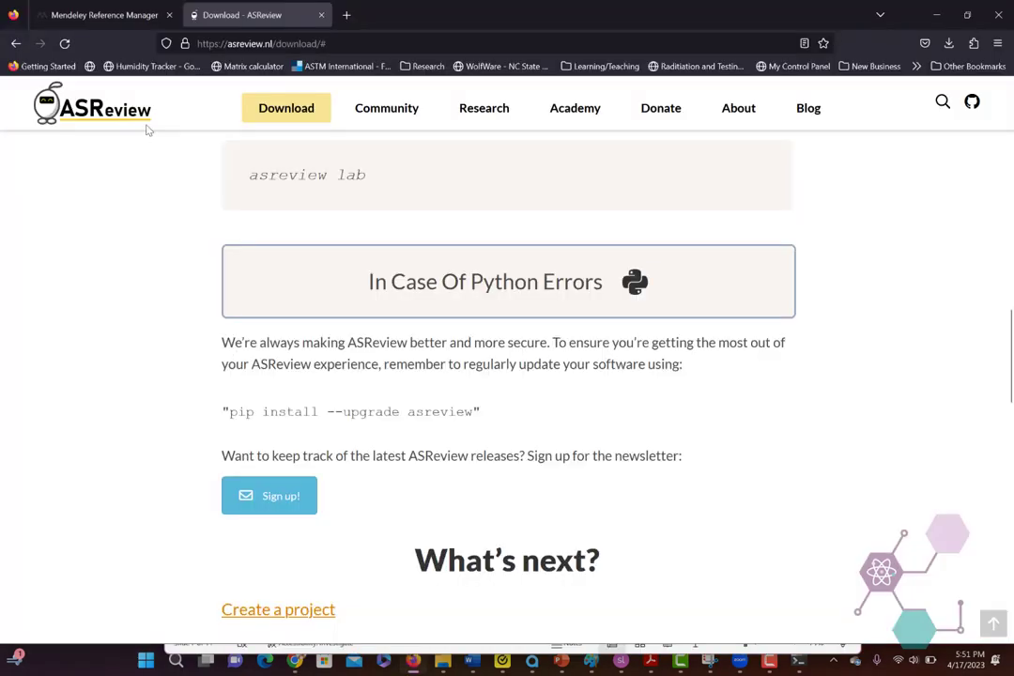
pyautogui.click(90, 12)
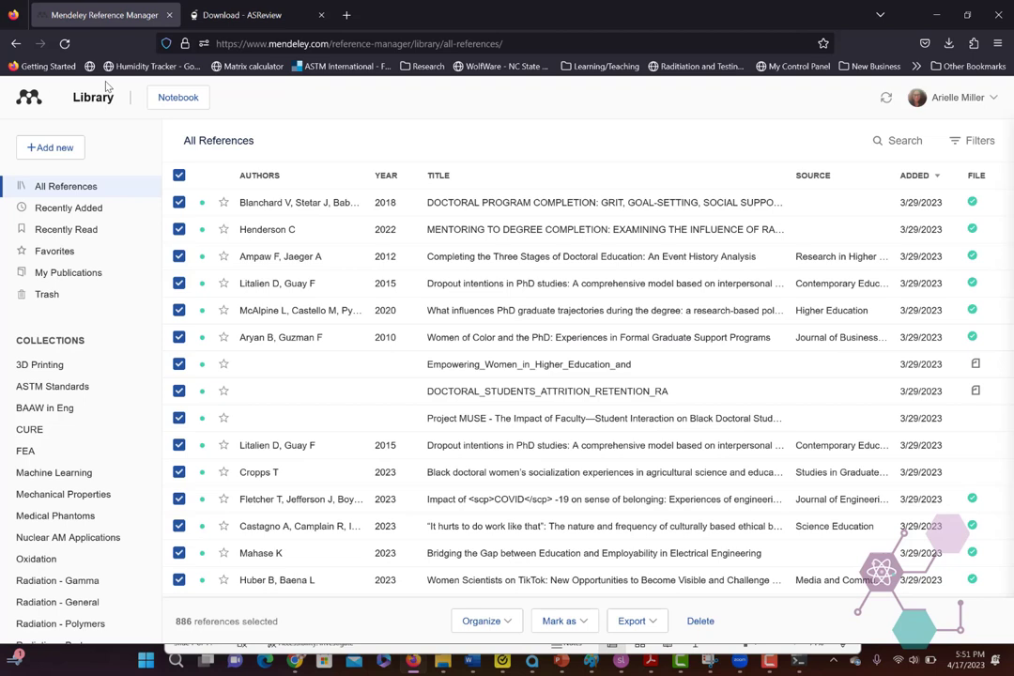
pyautogui.click(179, 177)
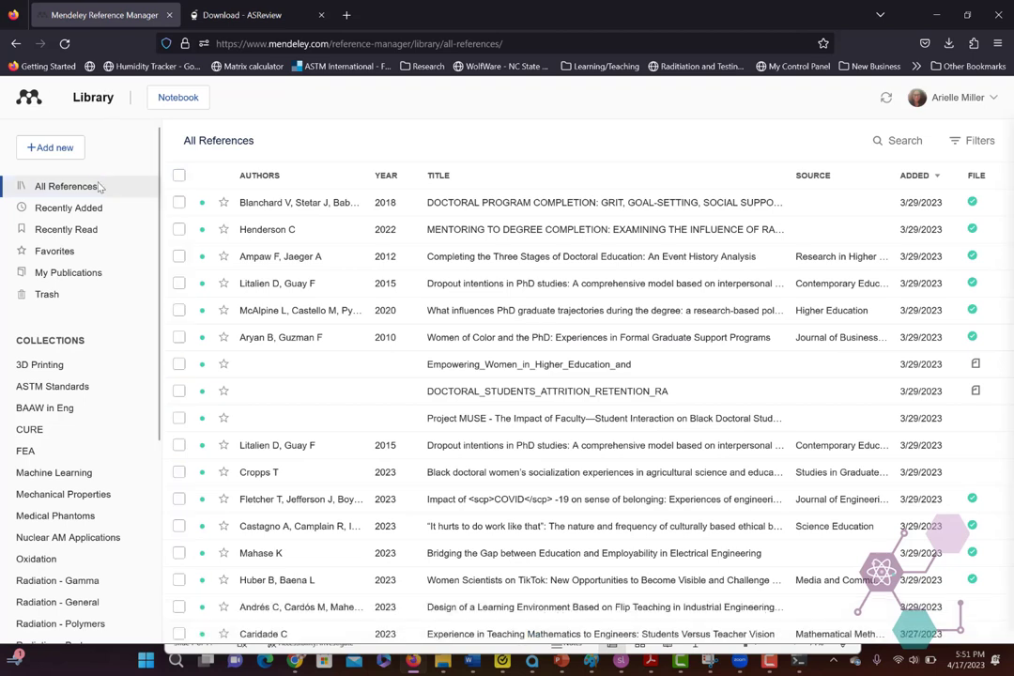
pyautogui.click(179, 177)
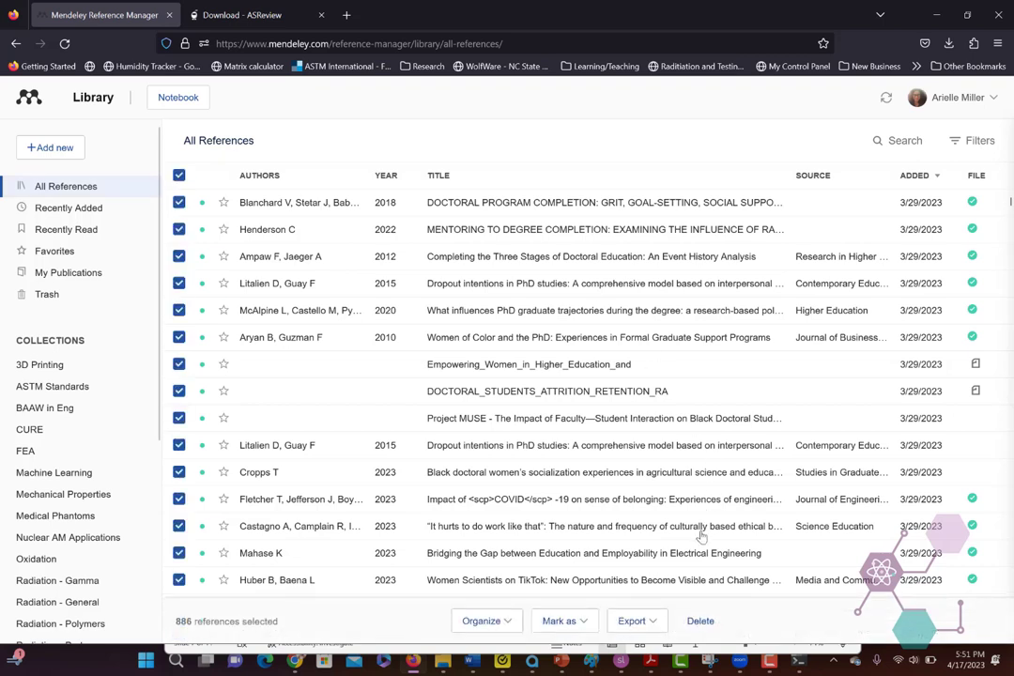
pyautogui.click(657, 624)
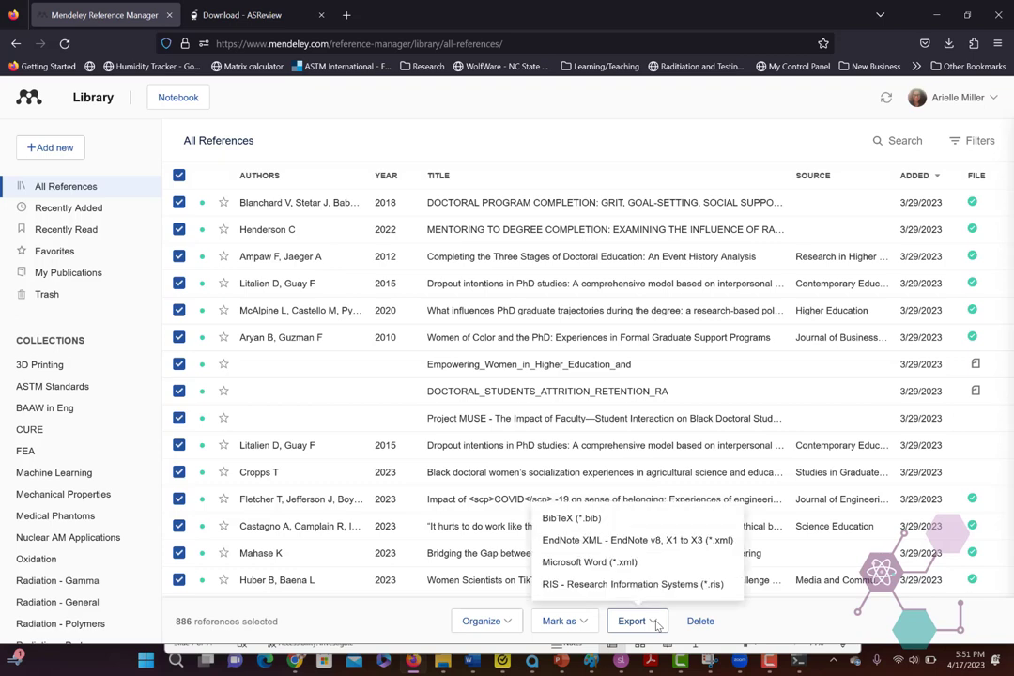
pyautogui.click(605, 585)
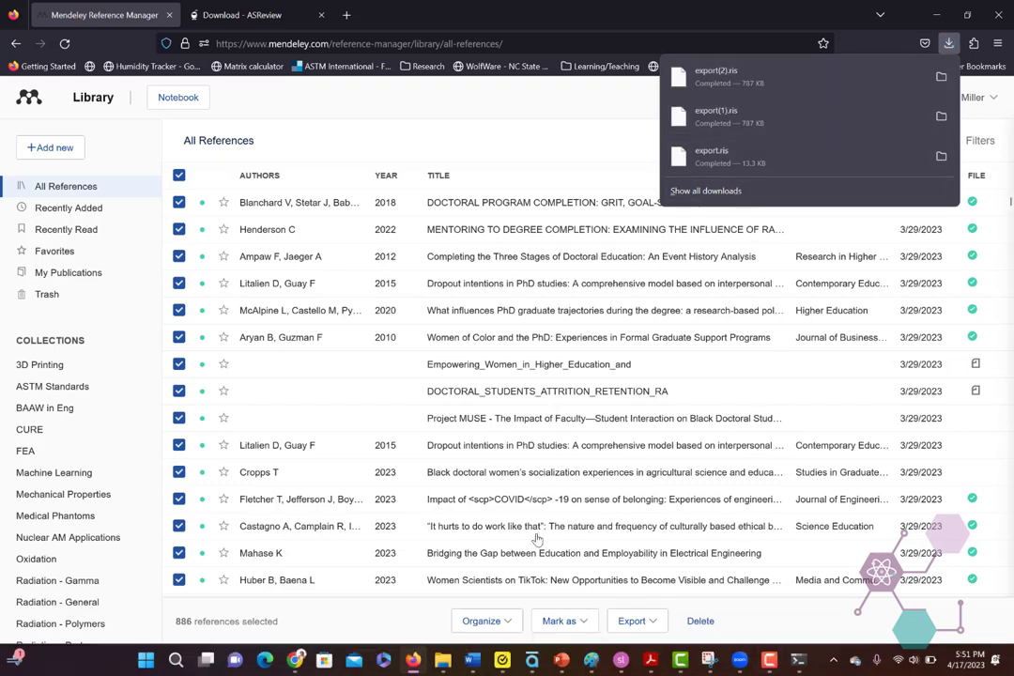
# Step: Load export(2).ris from Downloads as the project dataset, giving 886 records
pyautogui.click(296, 661)
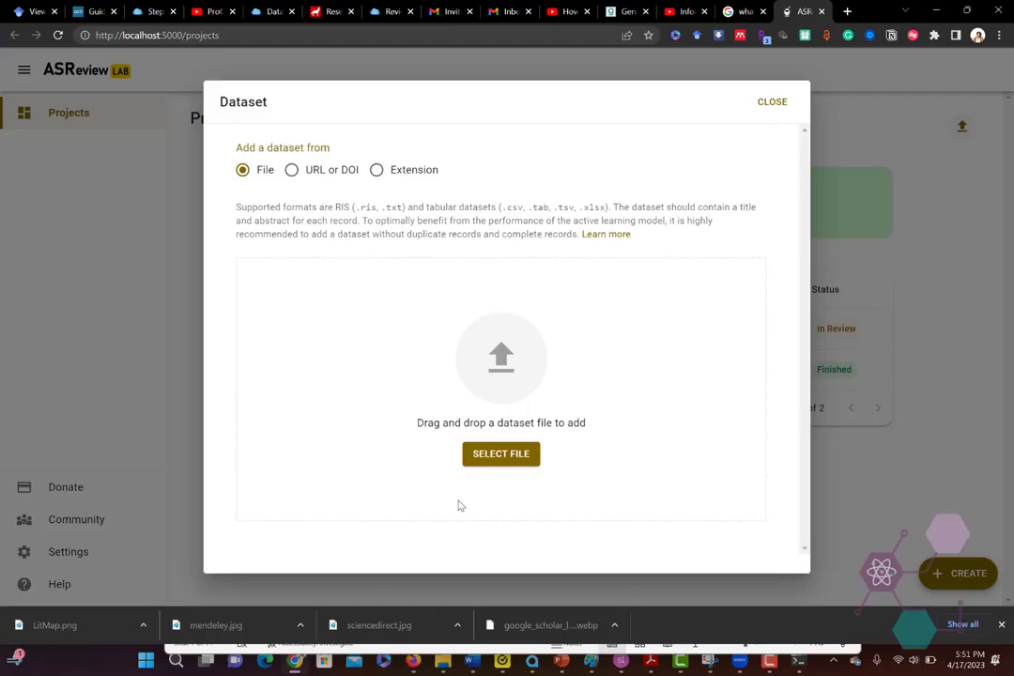
pyautogui.click(518, 456)
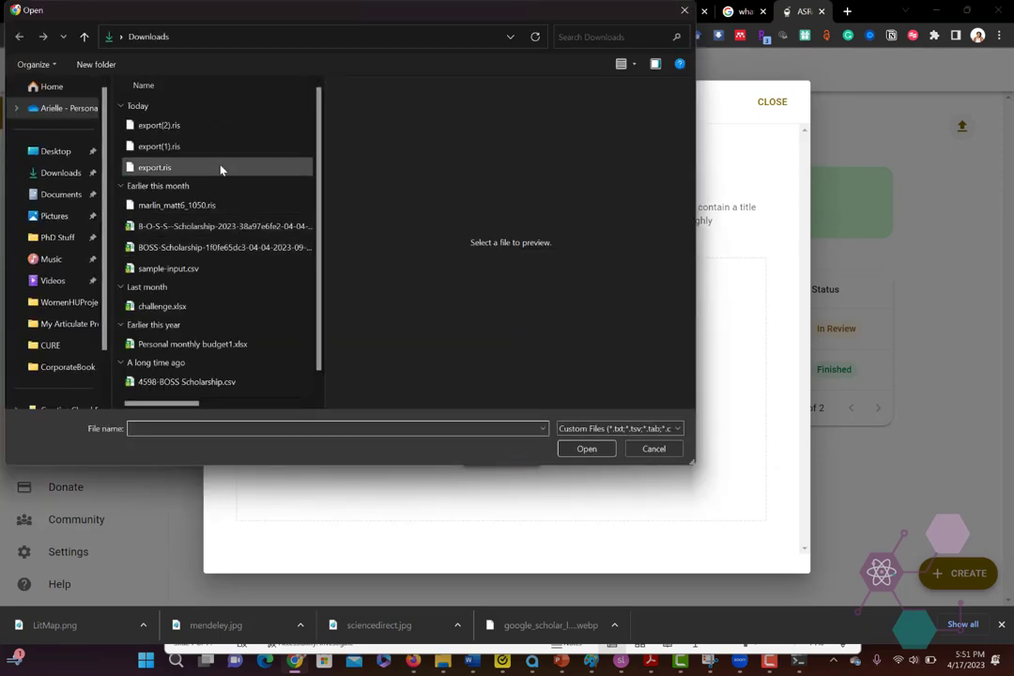
pyautogui.click(213, 132)
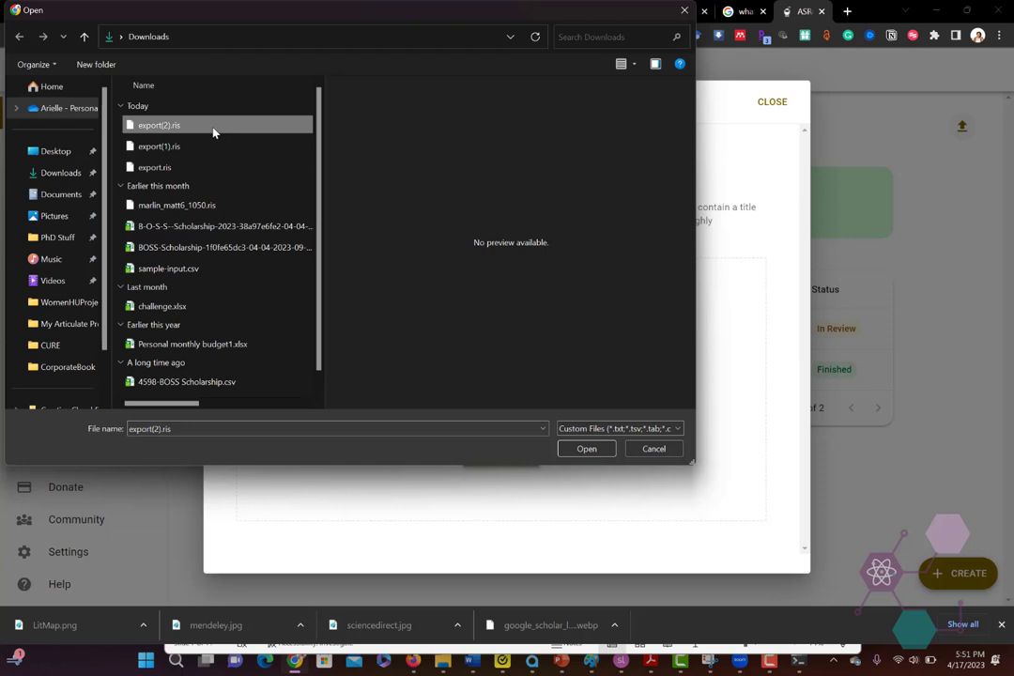
pyautogui.click(586, 449)
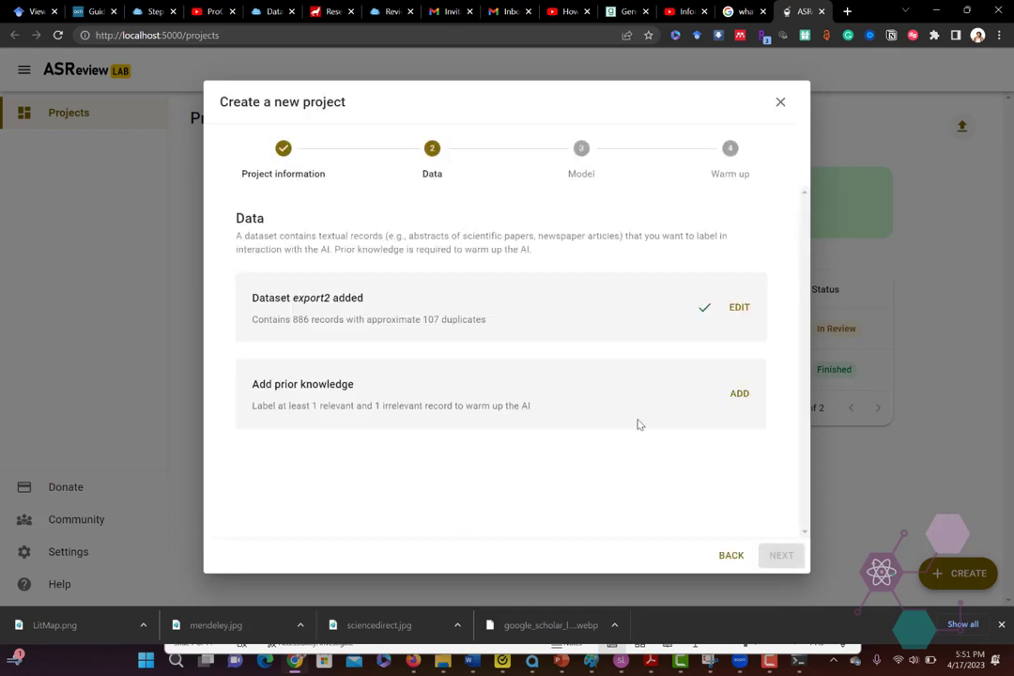
# Step: Start a prior knowledge search and enter the term 'STEM'
pyautogui.click(748, 396)
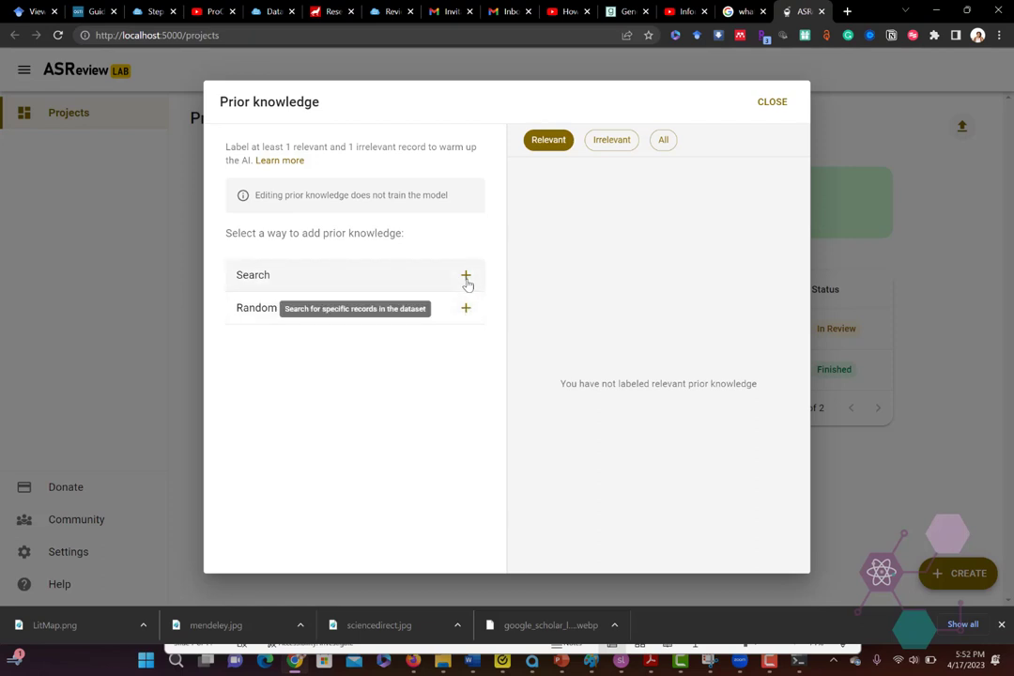
pyautogui.click(466, 278)
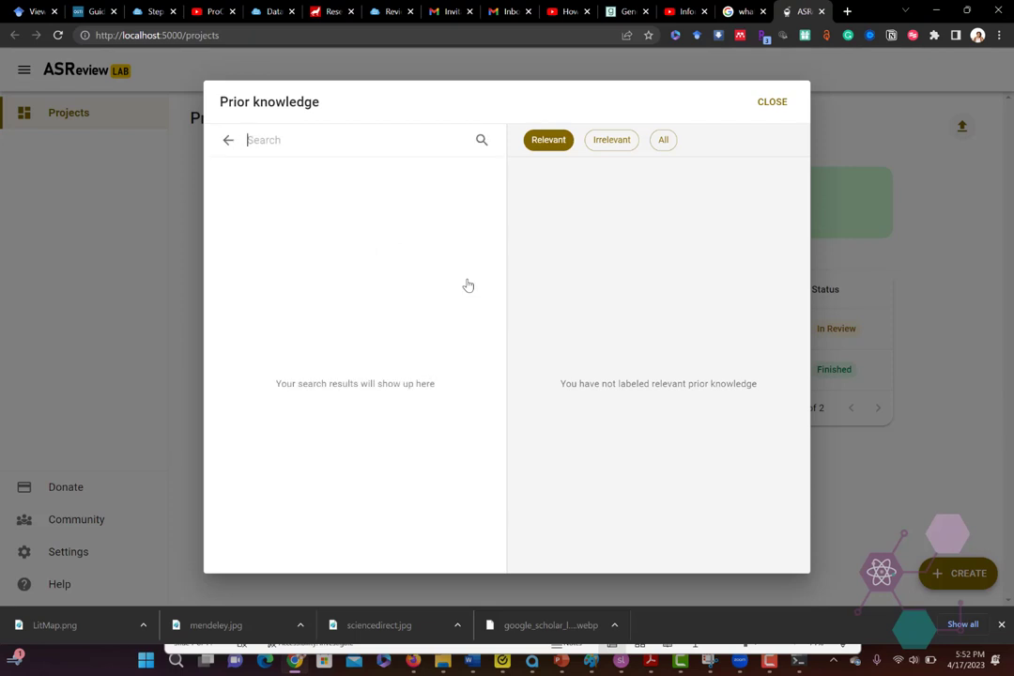
pyautogui.click(281, 142)
pyautogui.write('STEM')
# Step: Label the Black women's persistence, Pipelines and pathways, and Examining Recruitment records relevant
pyautogui.press('Return')
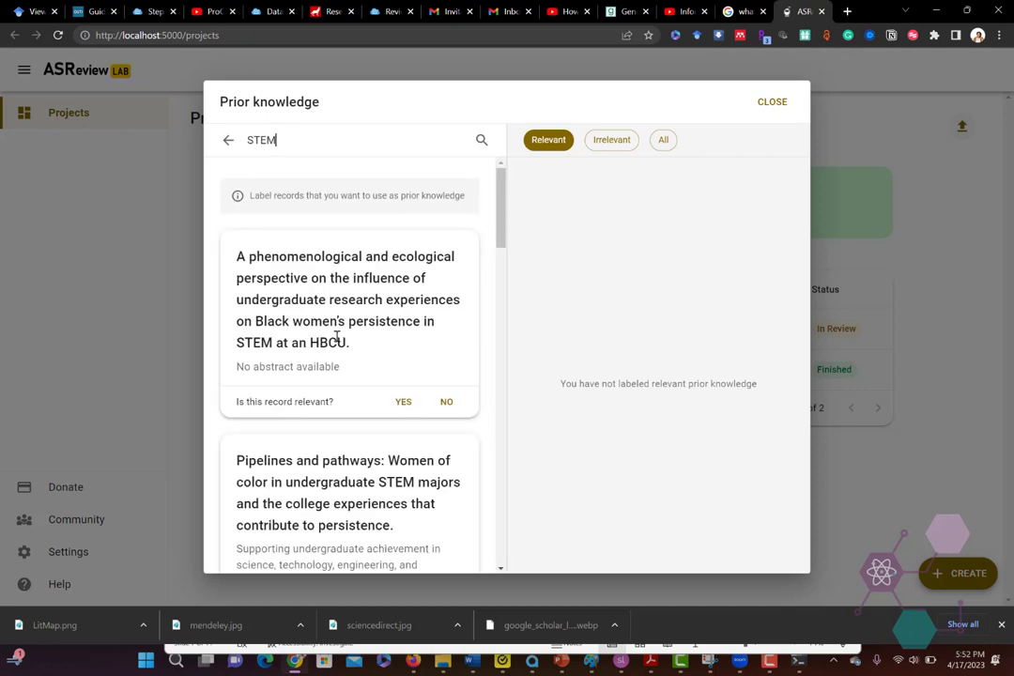
pyautogui.click(404, 402)
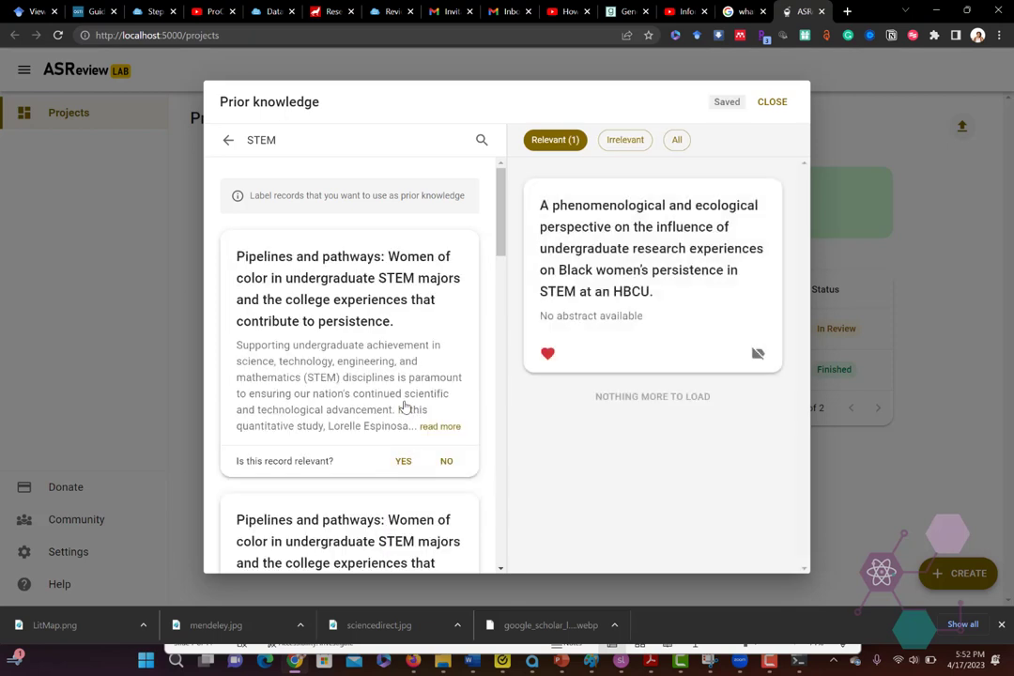
pyautogui.click(404, 460)
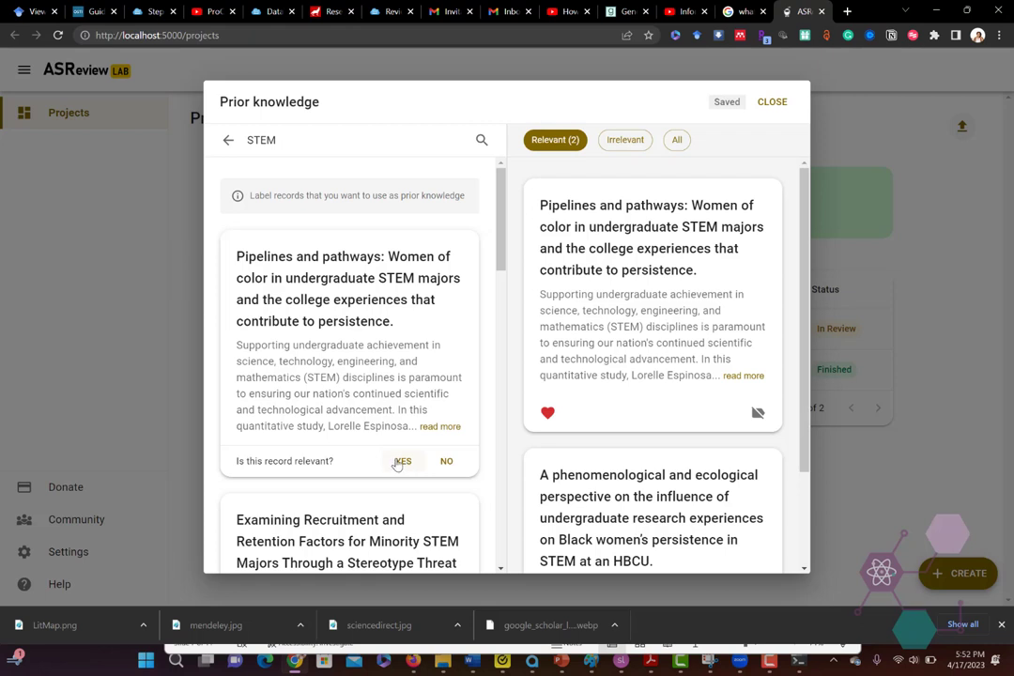
pyautogui.scroll(-1, 363, 423)
pyautogui.scroll(-2, 363, 423)
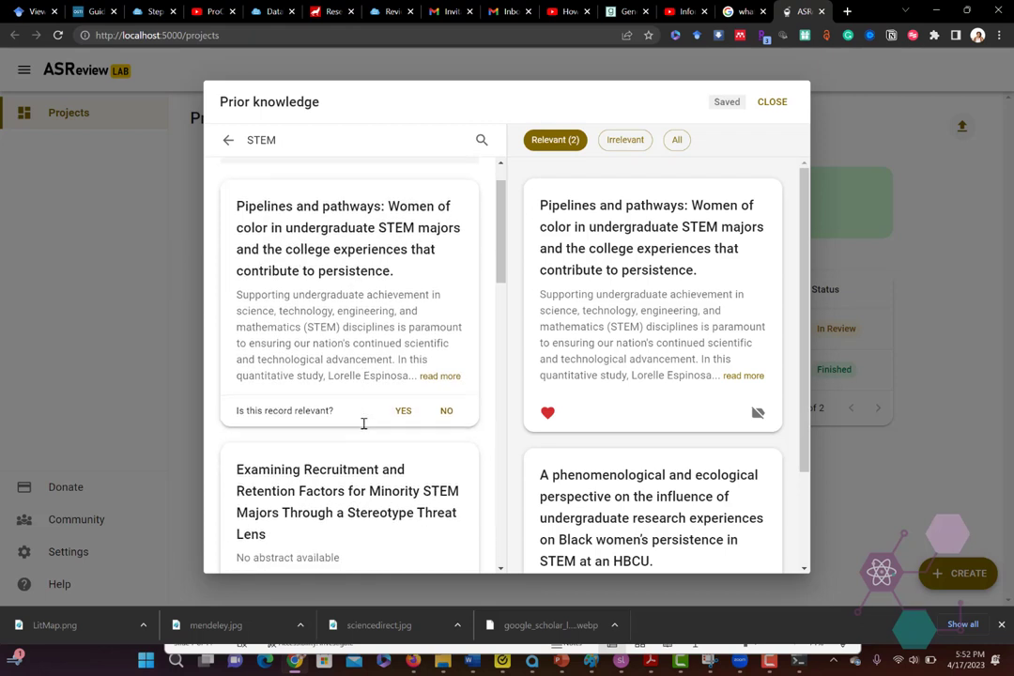
pyautogui.scroll(-3, 363, 423)
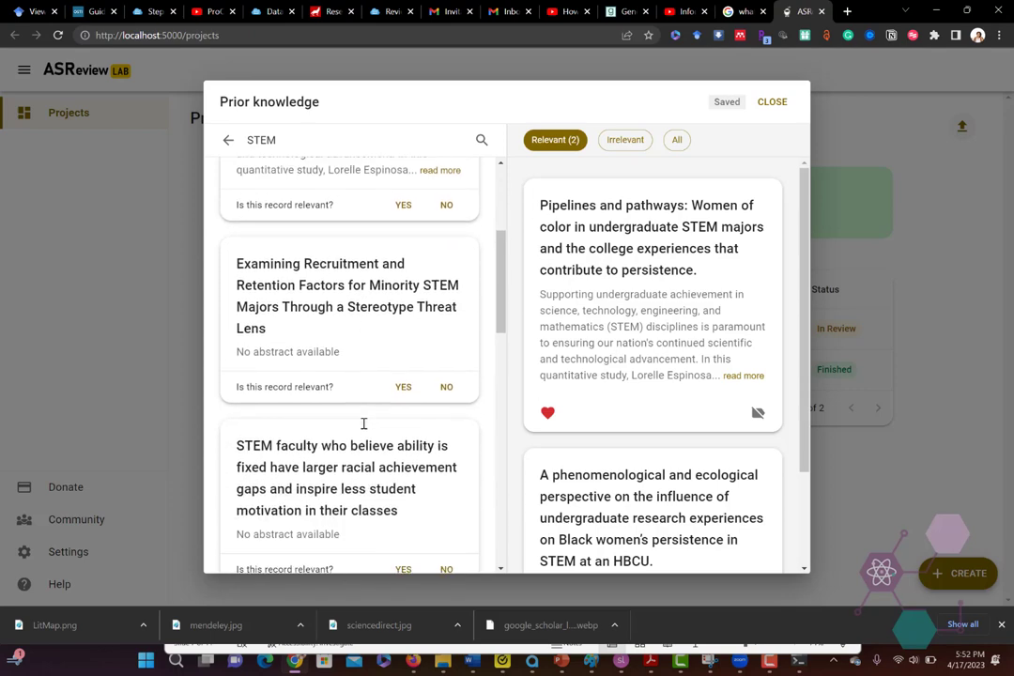
pyautogui.click(403, 383)
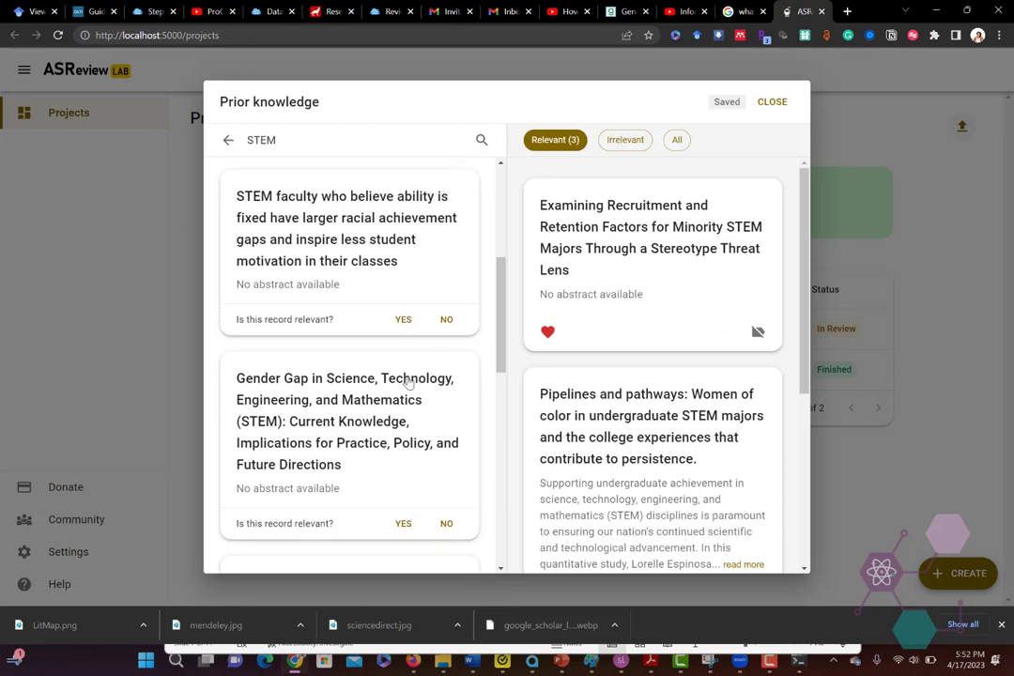
# Step: Label STEM faculty, Gender Gap, Helping Minority Ph.D.'s relevant and Cytotoxic acrylonitrile irrelevant
pyautogui.scroll(-1, 408, 380)
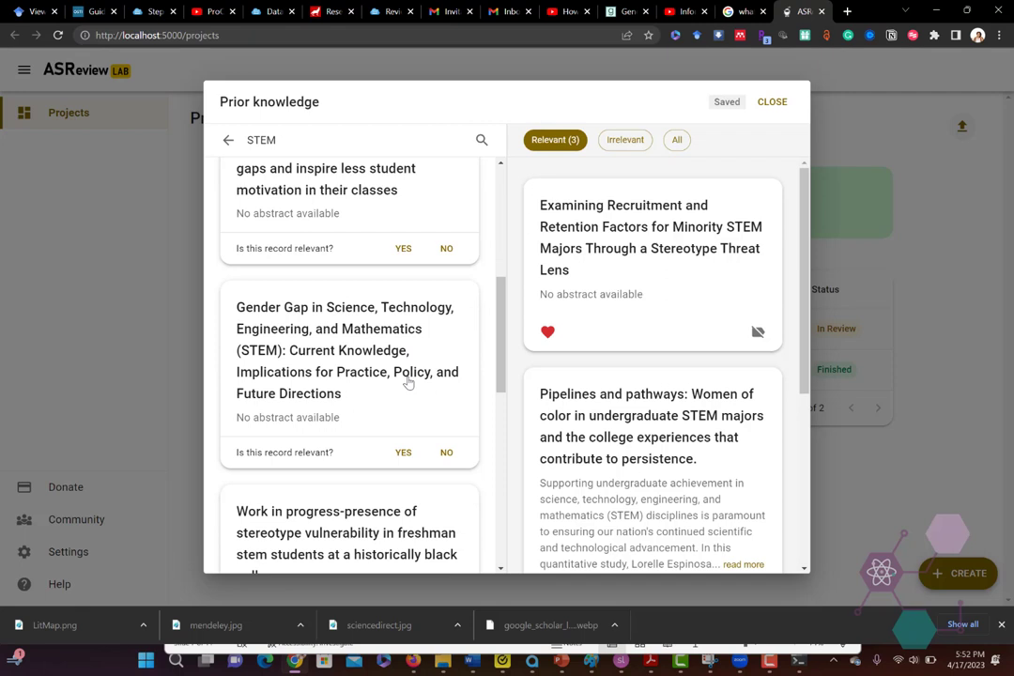
pyautogui.scroll(1, 408, 381)
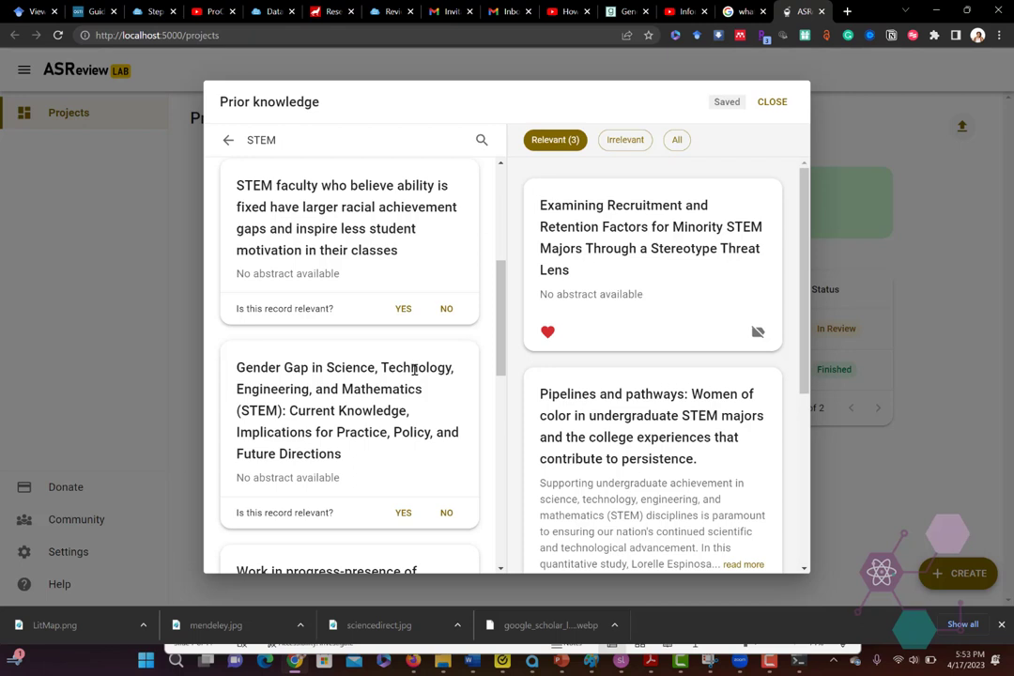
pyautogui.click(403, 309)
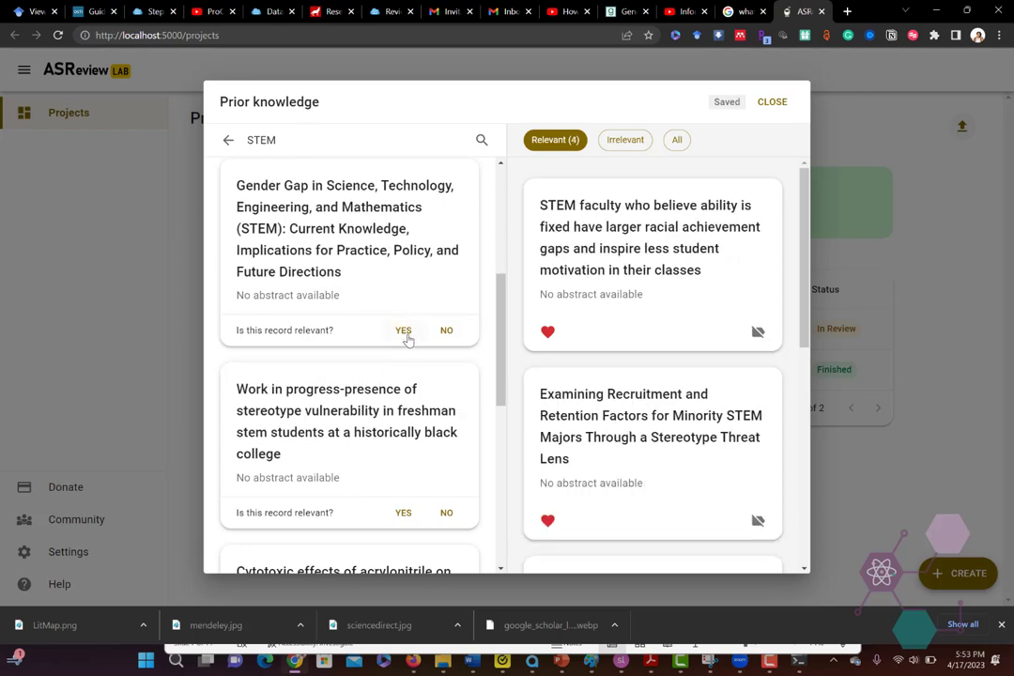
pyautogui.click(404, 331)
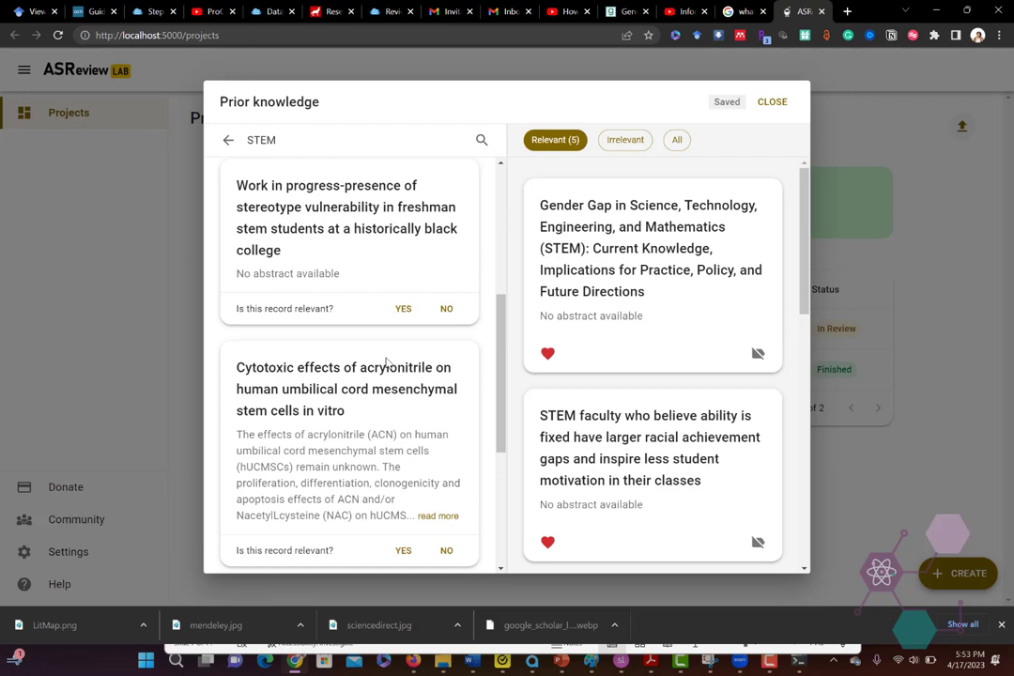
pyautogui.scroll(-2, 386, 363)
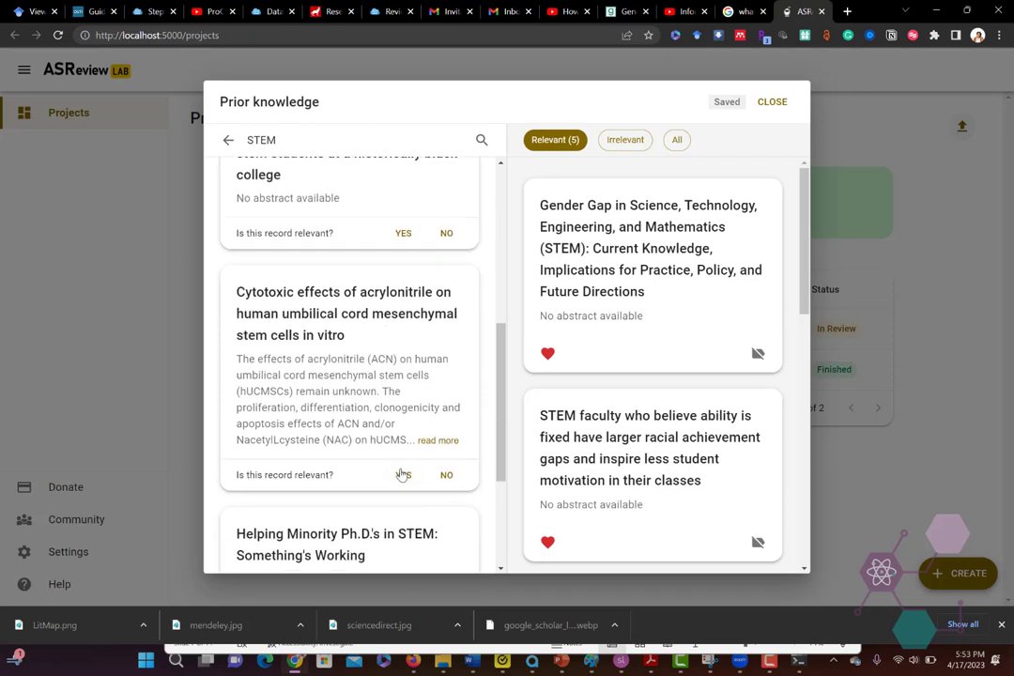
pyautogui.scroll(-1, 402, 477)
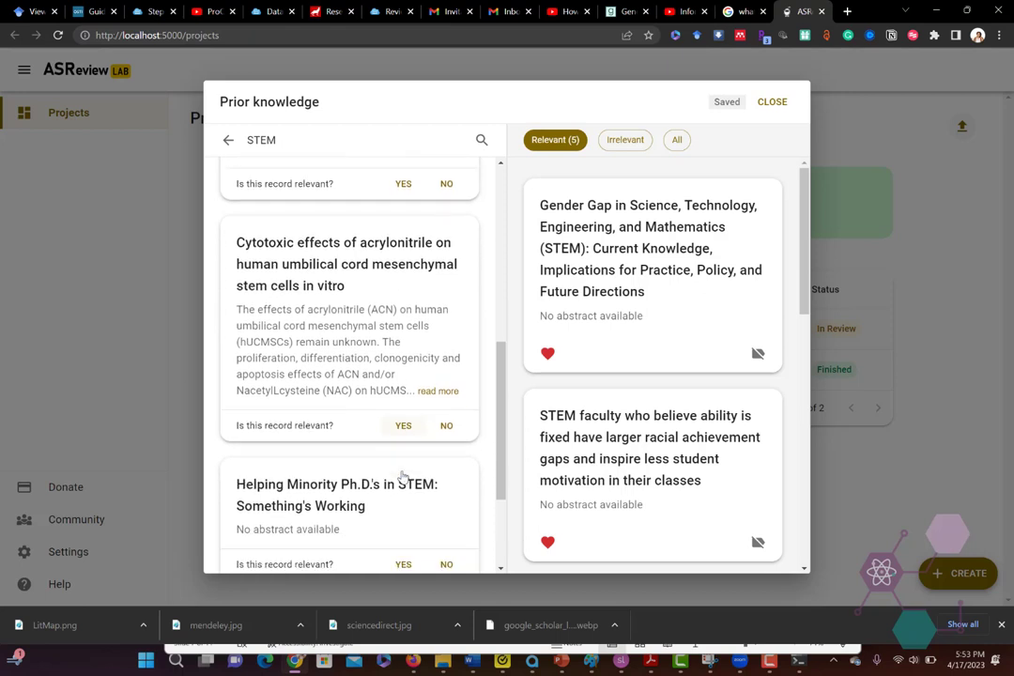
pyautogui.click(446, 424)
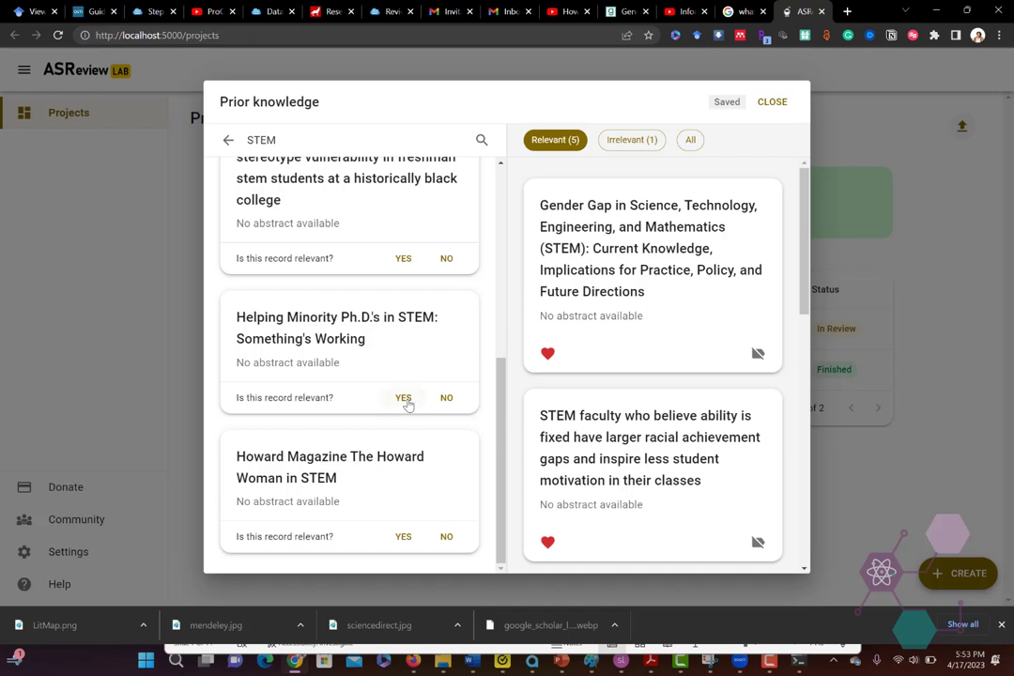
pyautogui.click(404, 398)
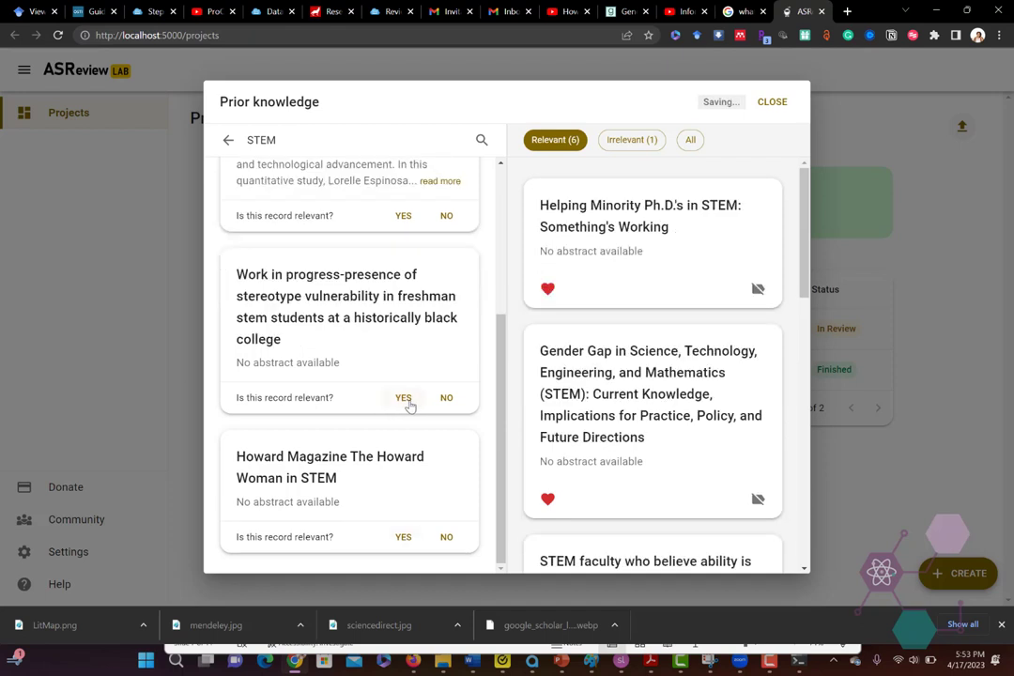
pyautogui.scroll(2, 410, 405)
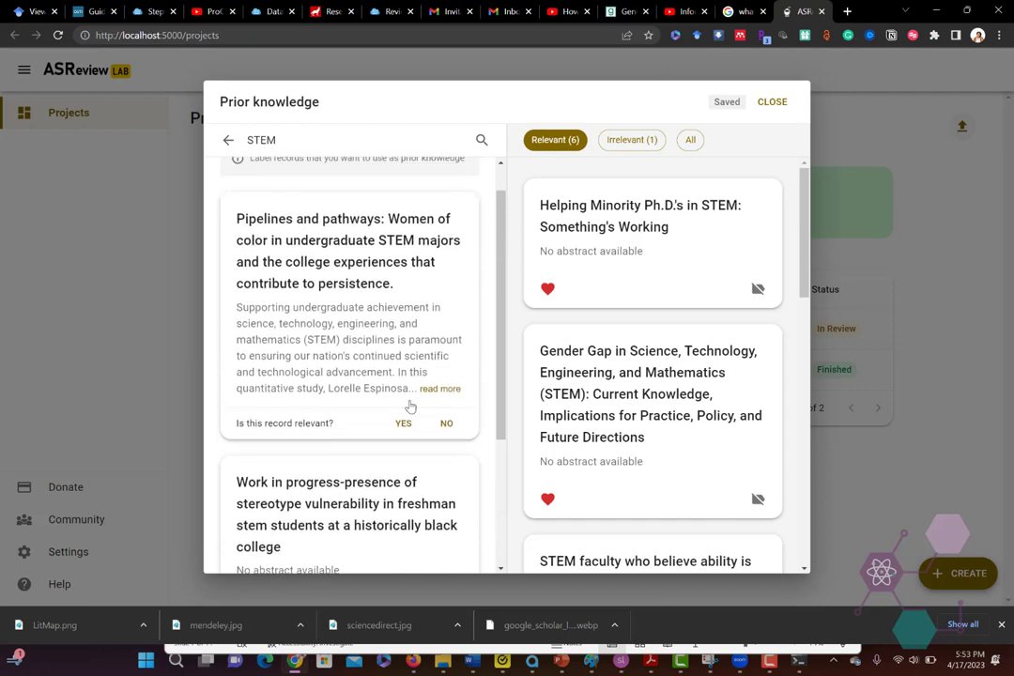
pyautogui.scroll(-1, 410, 405)
pyautogui.scroll(-2, 410, 405)
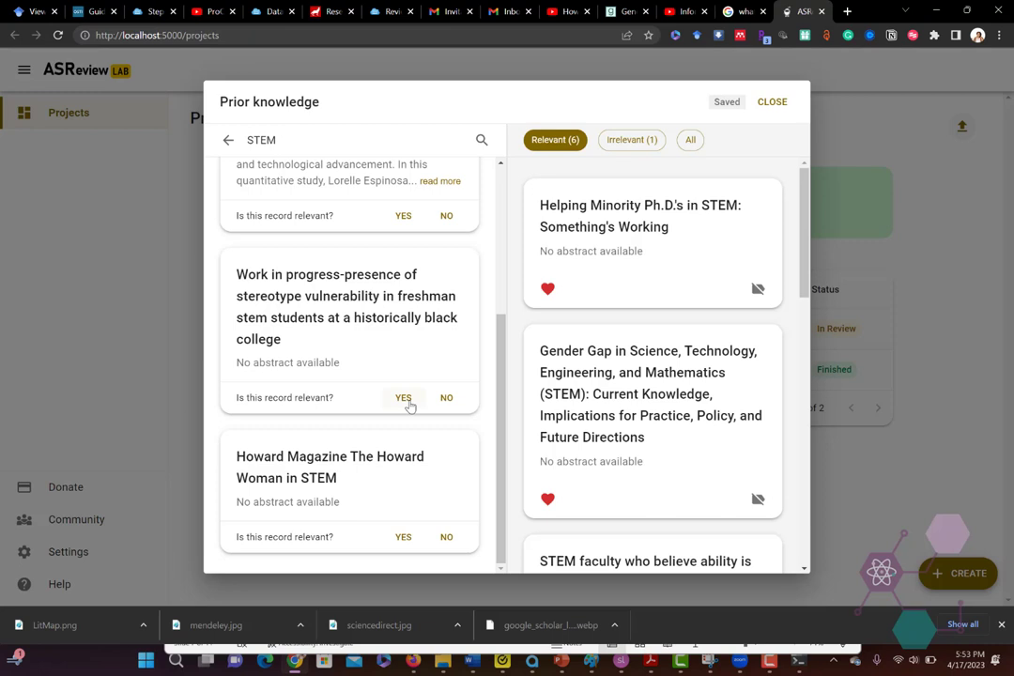
# Step: Search prior knowledge for 'ASTM' and mark the first results irrelevant
pyautogui.moveTo(277, 140); pyautogui.dragTo(227, 142)
pyautogui.write('ASTM')
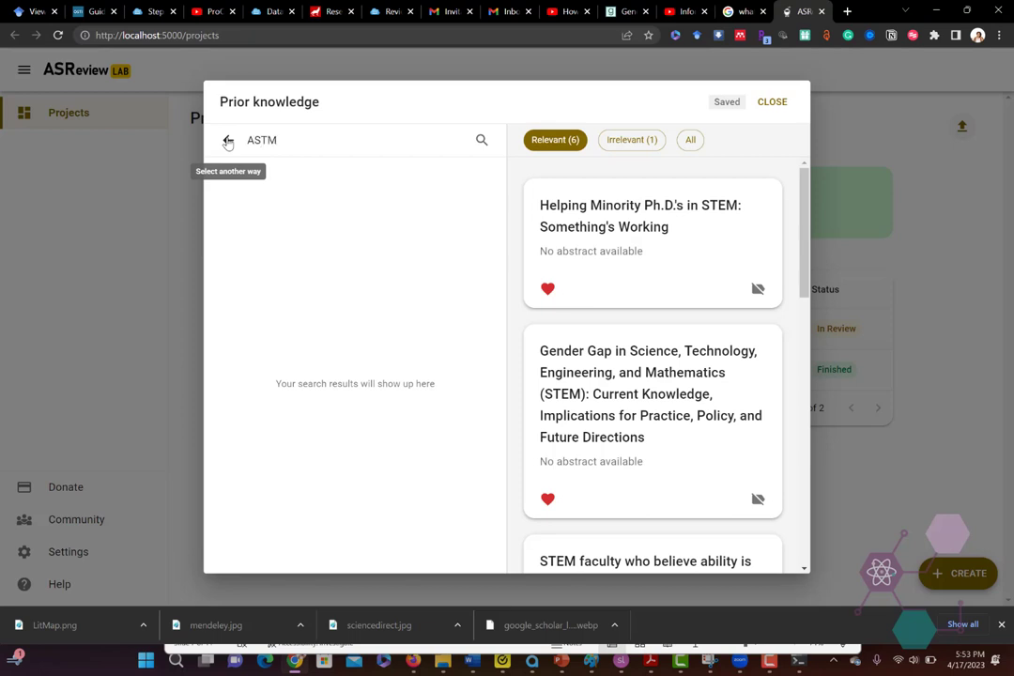
pyautogui.press('Return')
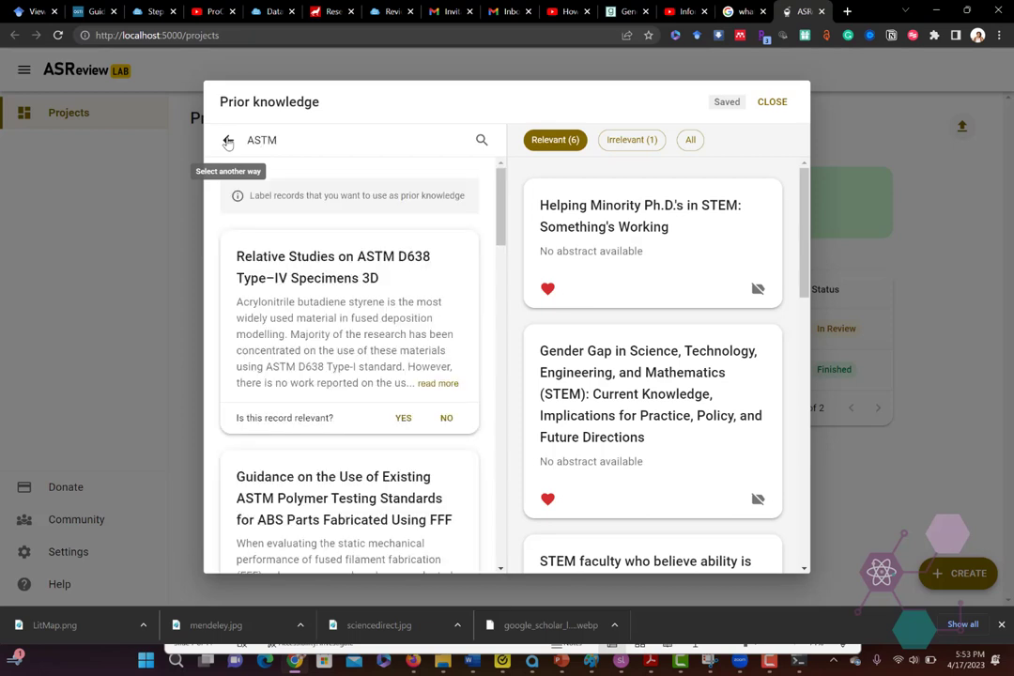
pyautogui.click(446, 420)
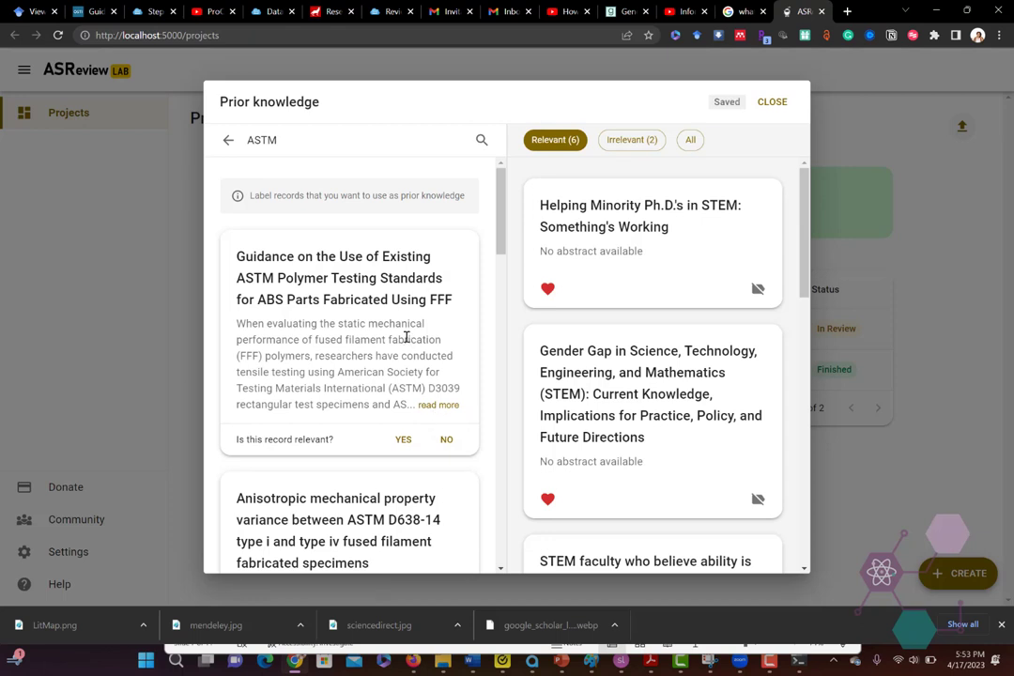
pyautogui.click(447, 441)
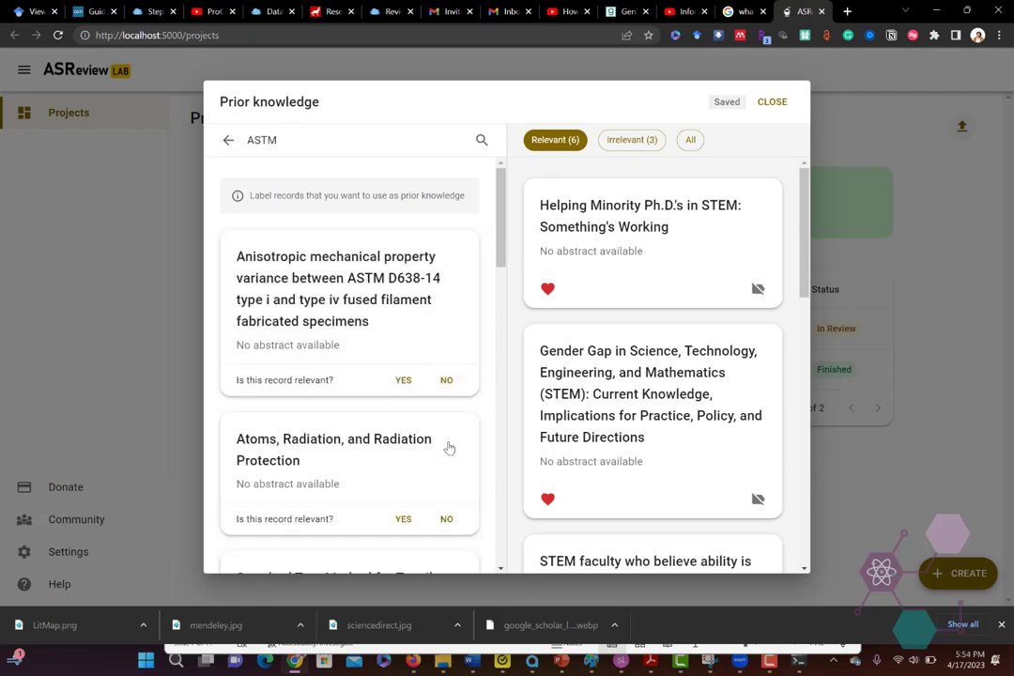
# Step: Mark the remaining ASTM results irrelevant, from Anisotropic specimen through ABS Plastics and No Title
pyautogui.scroll(-1, 389, 346)
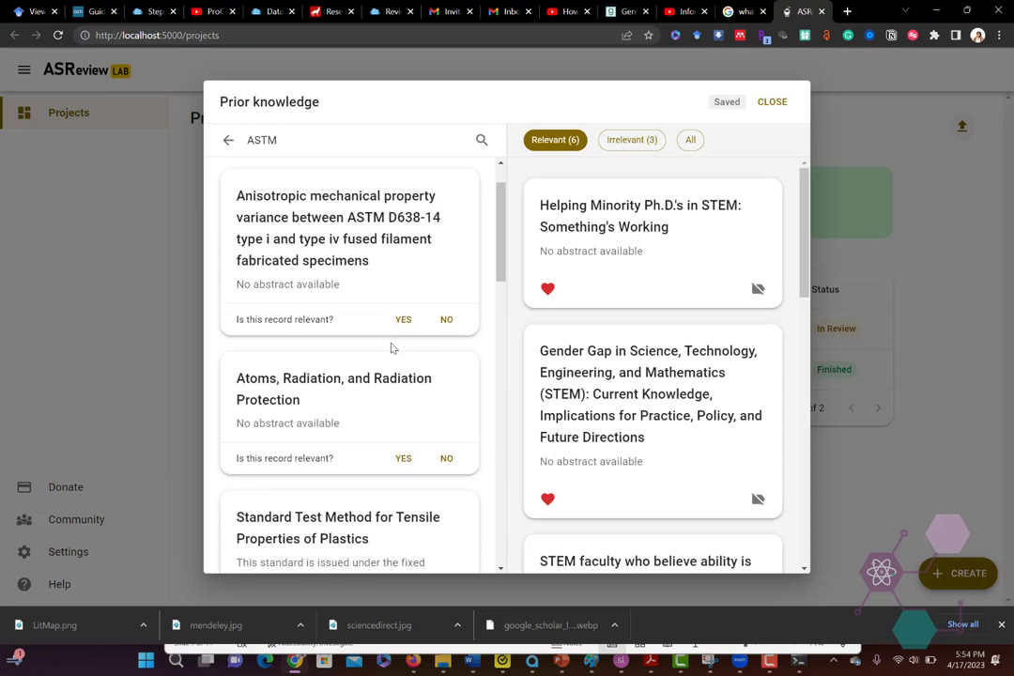
pyautogui.click(447, 320)
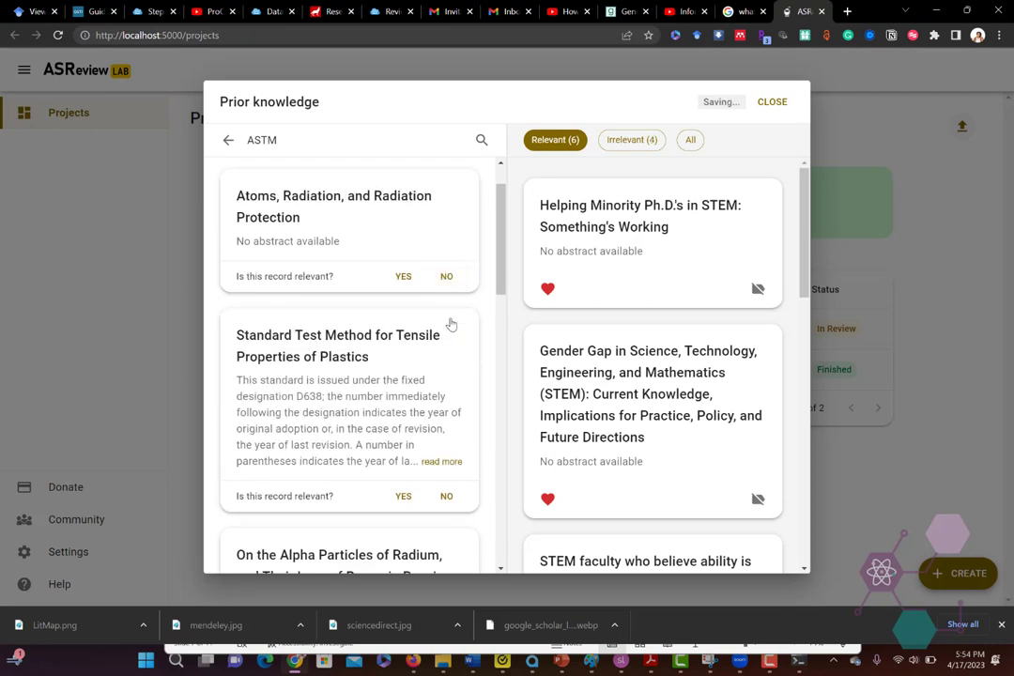
pyautogui.click(446, 280)
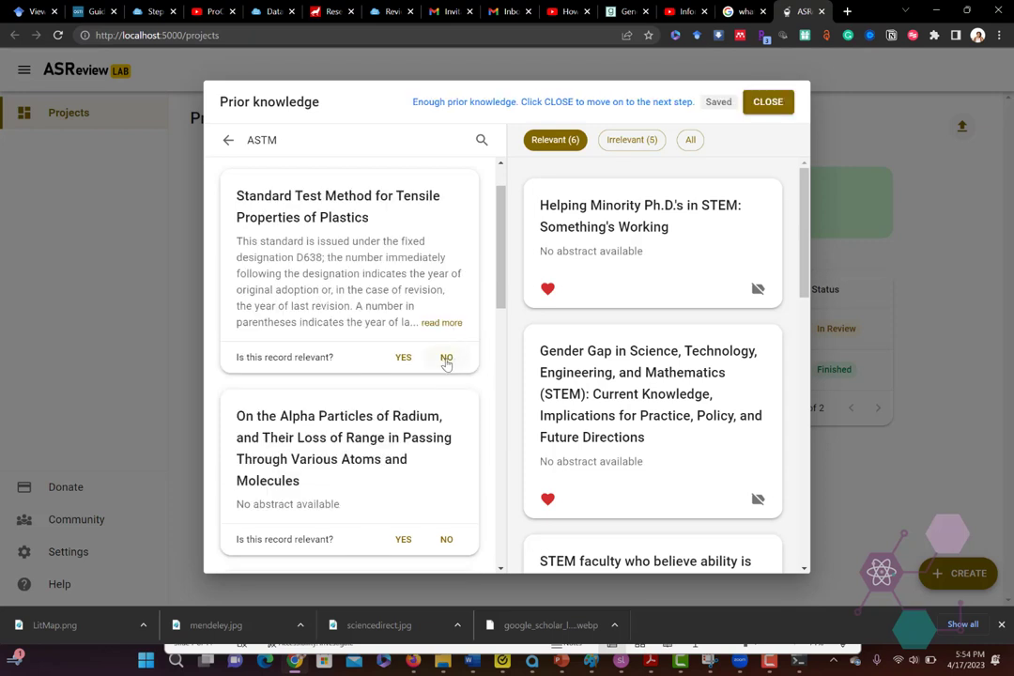
pyautogui.click(446, 359)
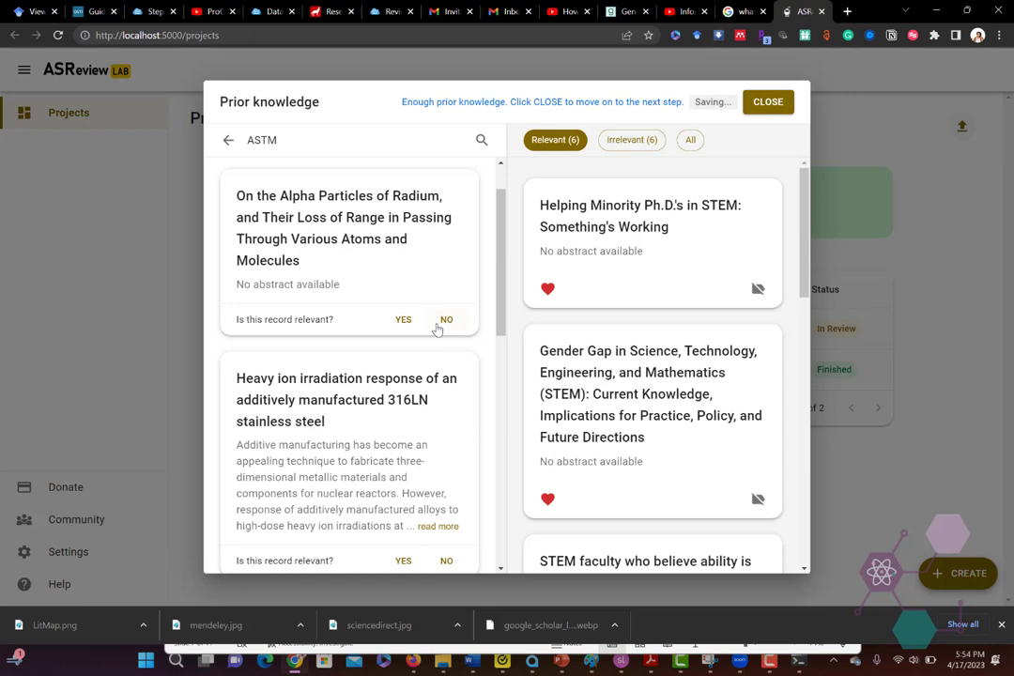
pyautogui.click(445, 321)
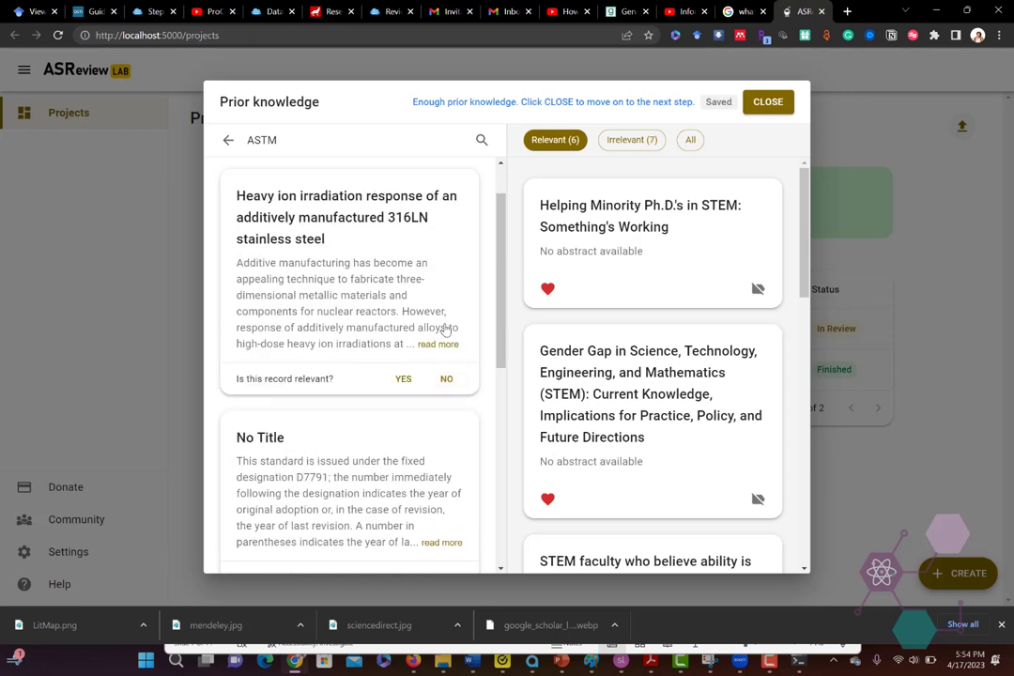
pyautogui.click(447, 379)
pyautogui.scroll(-2, 448, 384)
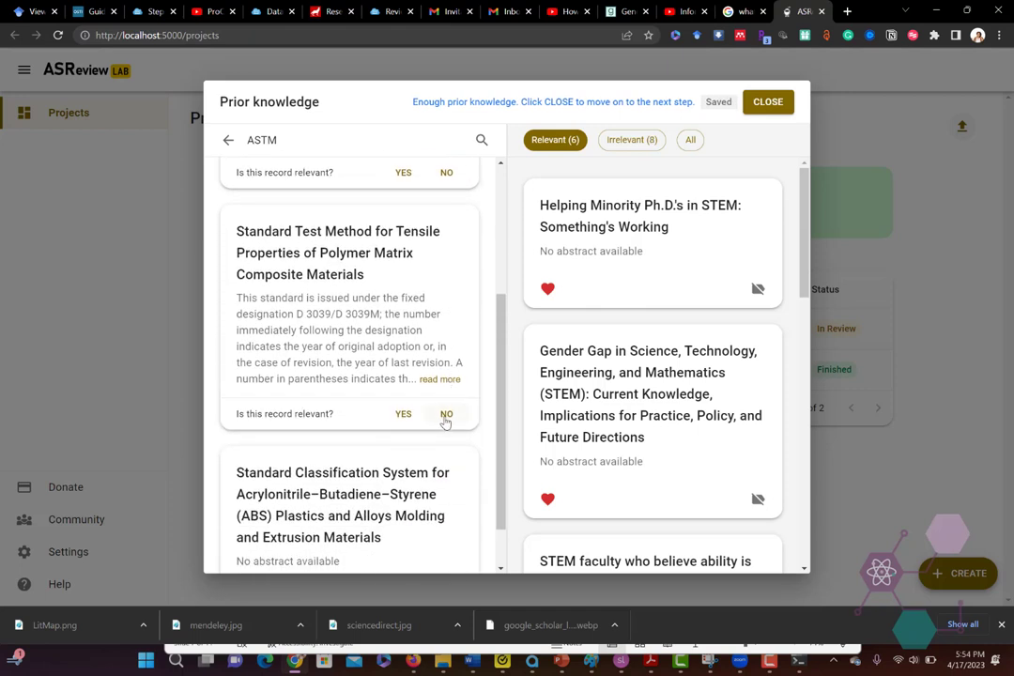
pyautogui.click(445, 414)
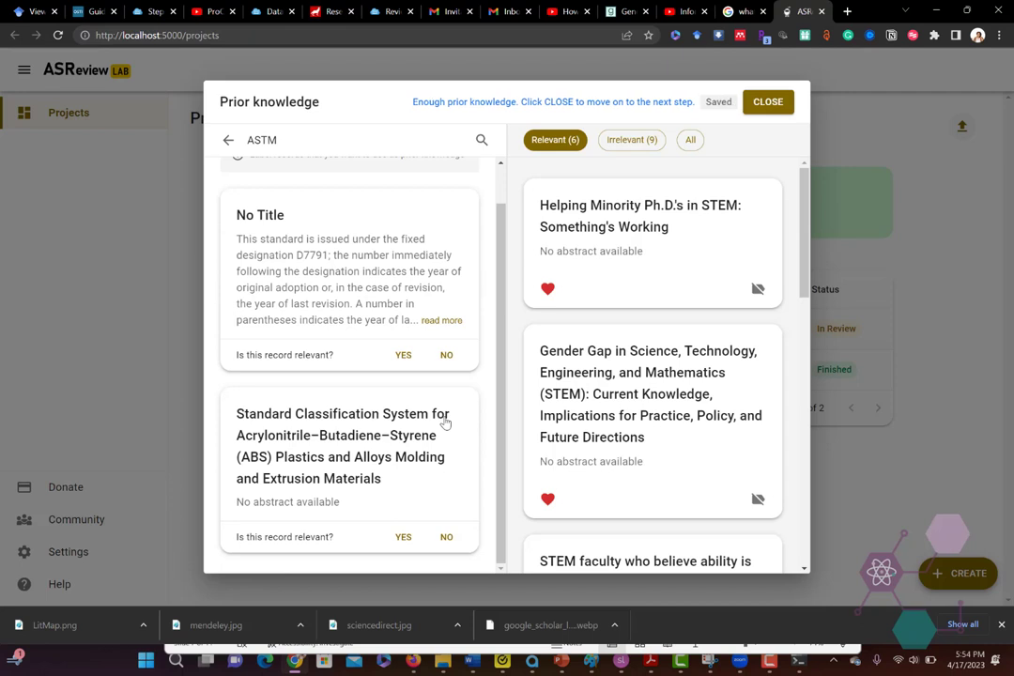
pyautogui.click(445, 537)
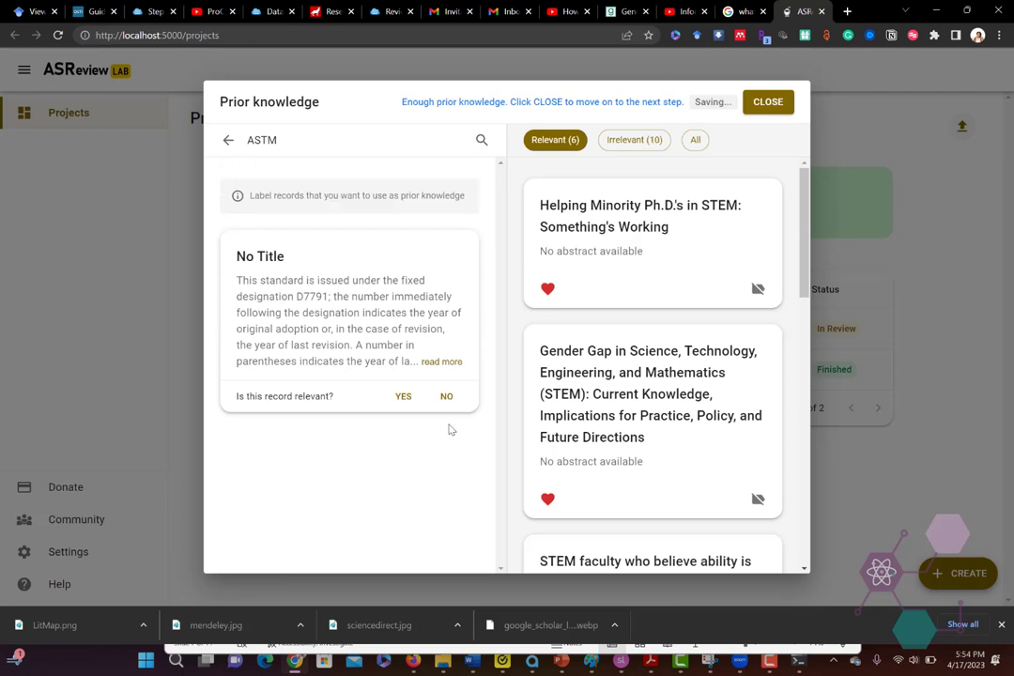
pyautogui.click(446, 396)
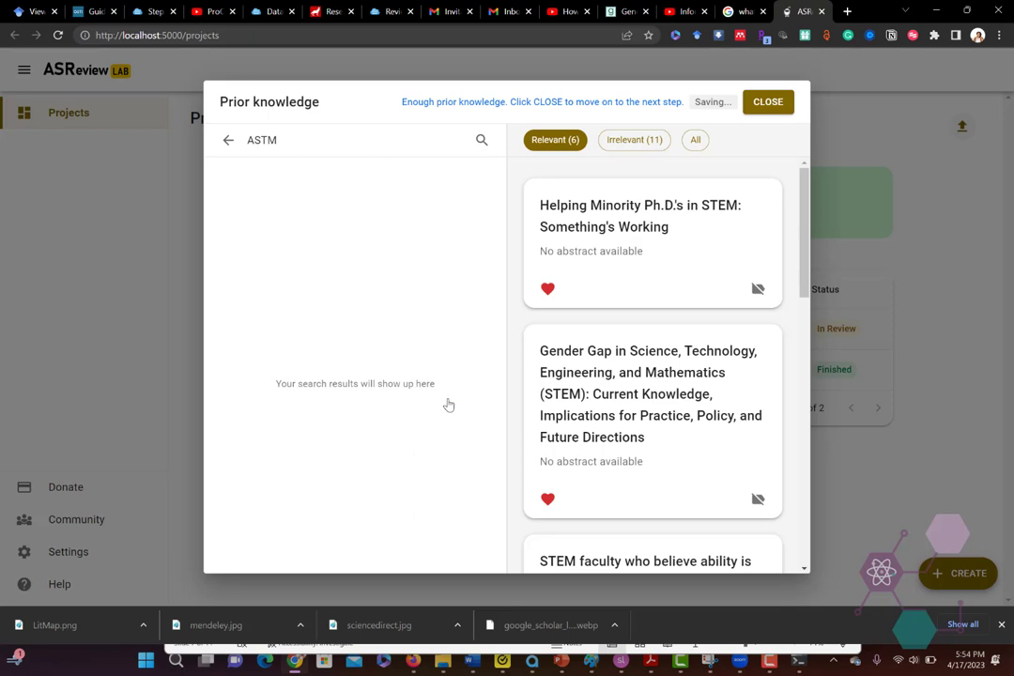
# Step: Close the Prior knowledge dialog, leaving 6 relevant and 11 irrelevant records
pyautogui.click(766, 103)
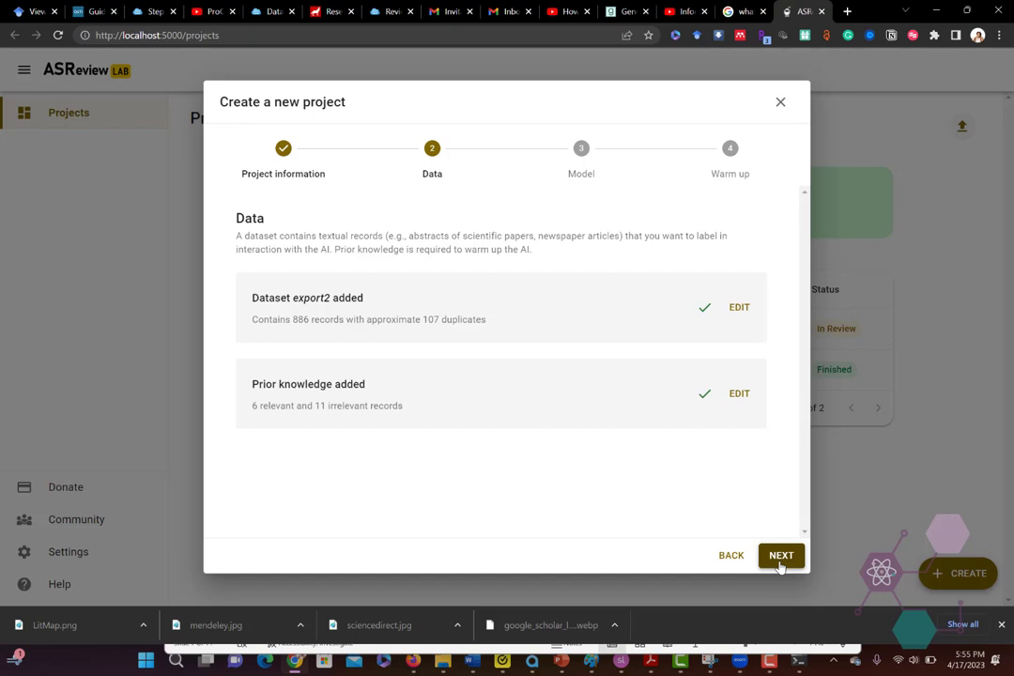
# Step: Keep the default TF-IDF, Naive Bayes and Maximum model setup, and start the AI warm-up
pyautogui.click(778, 564)
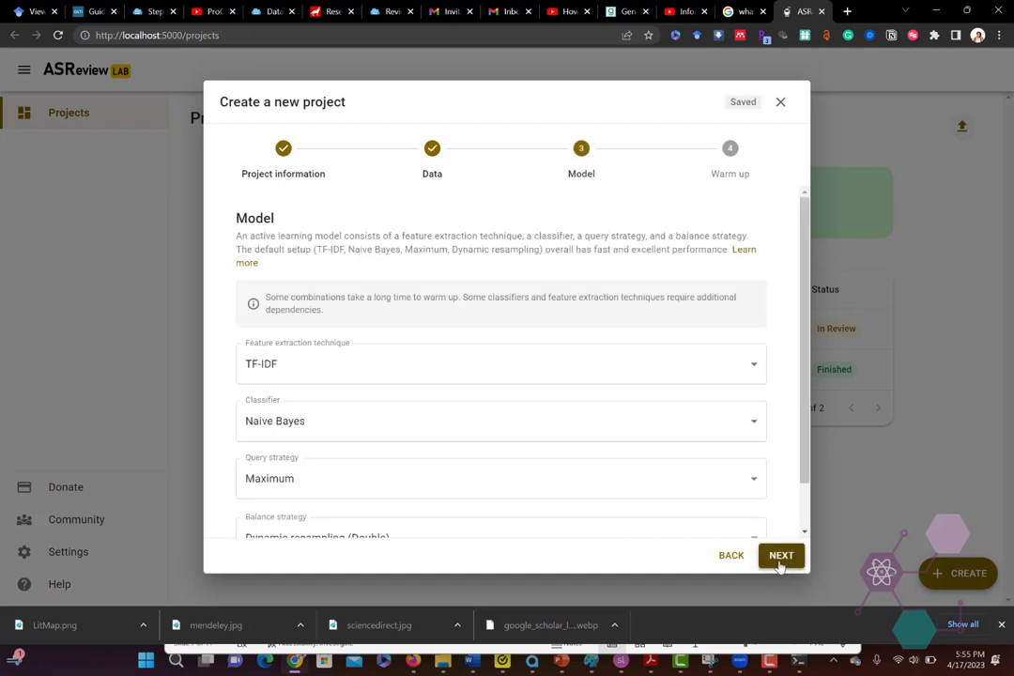
pyautogui.scroll(-1, 673, 494)
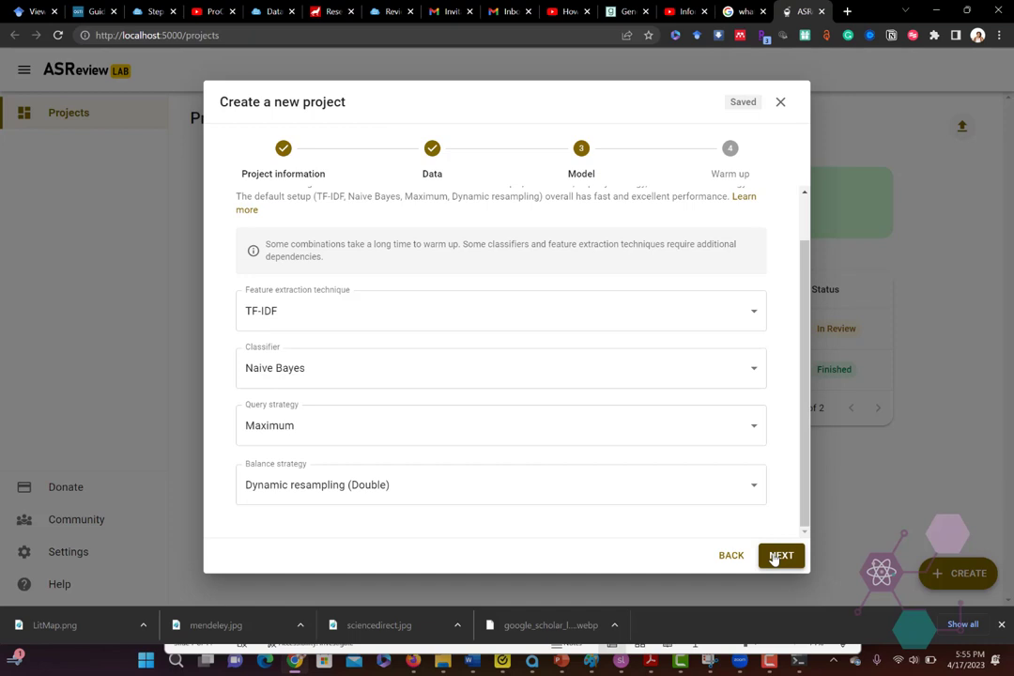
pyautogui.click(754, 376)
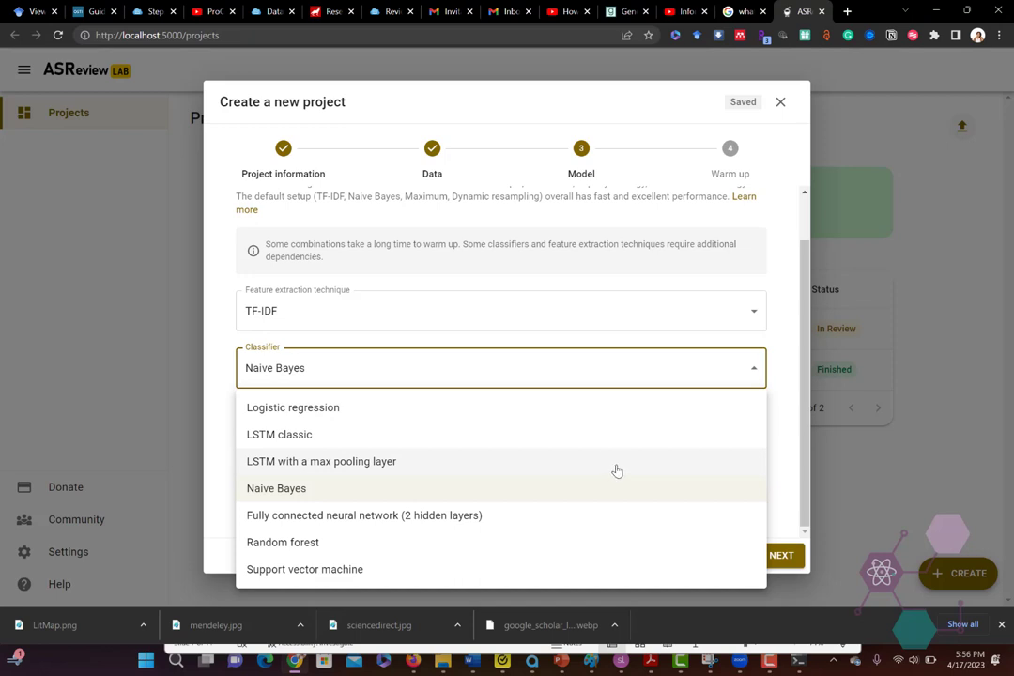
pyautogui.click(774, 326)
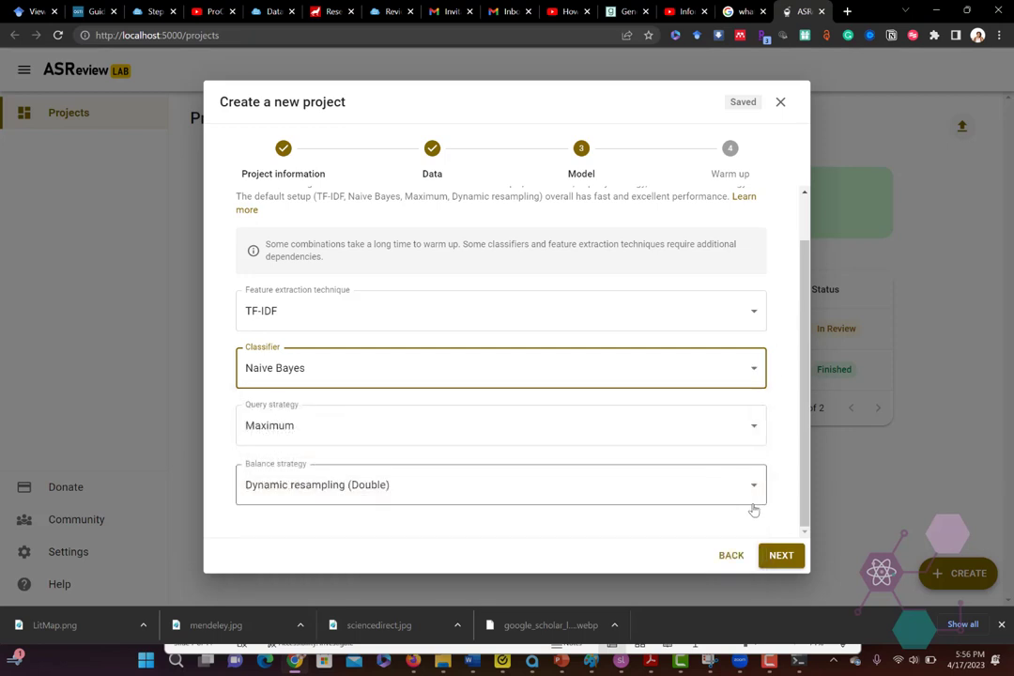
pyautogui.click(776, 556)
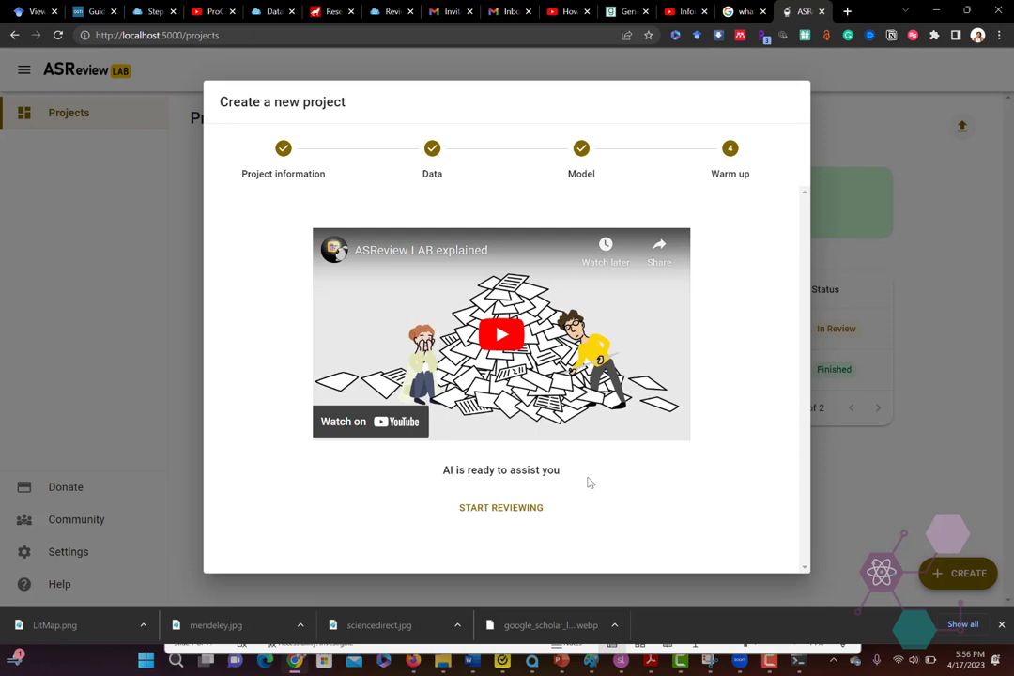
# Step: Start reviewing and label four STEM papers relevant, including 'Pipelines and pathways' and 'Inside the double bind'
pyautogui.click(490, 509)
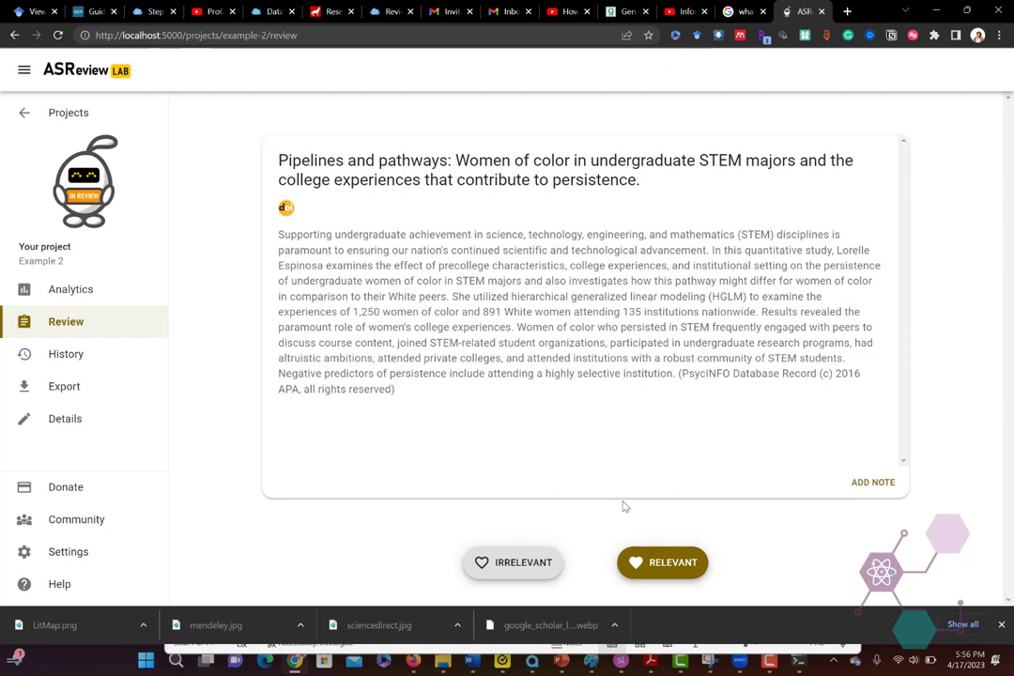
pyautogui.click(658, 563)
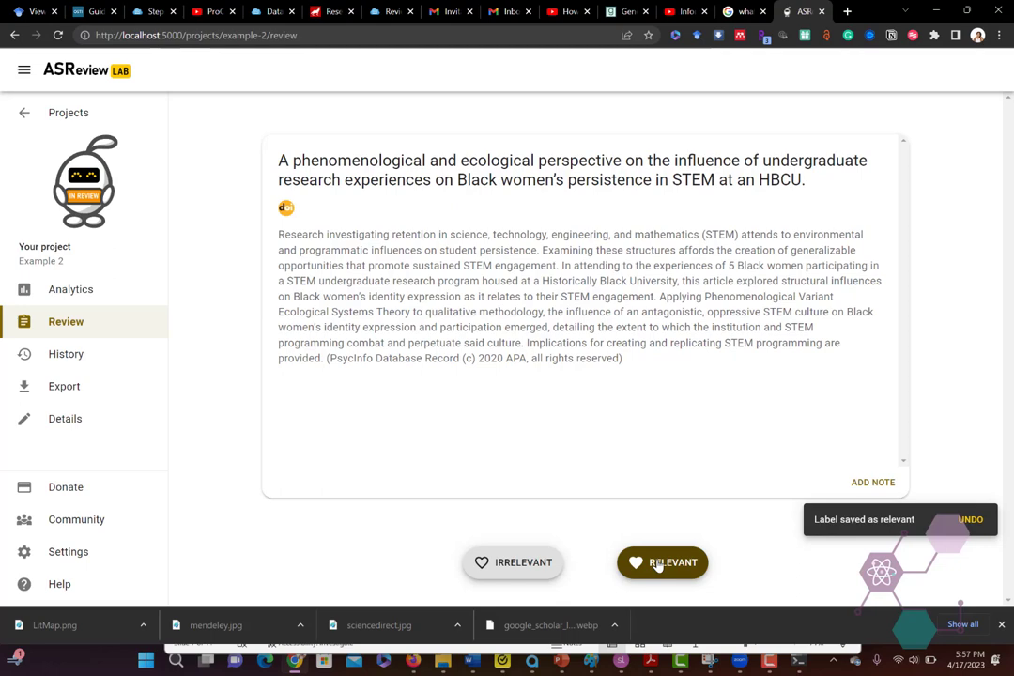
pyautogui.click(658, 563)
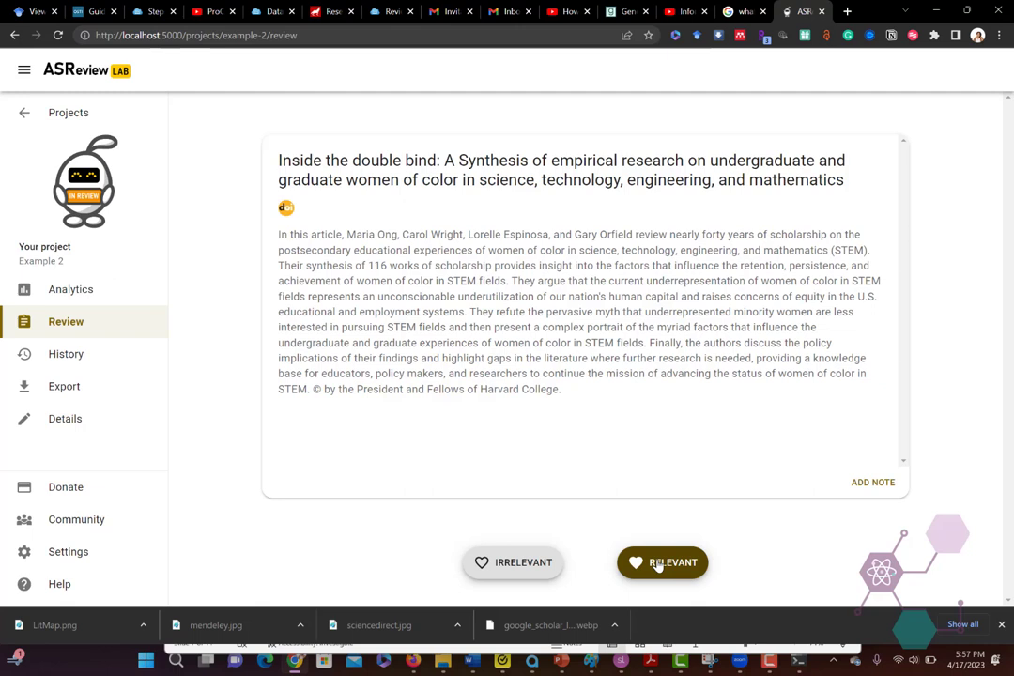
pyautogui.click(657, 563)
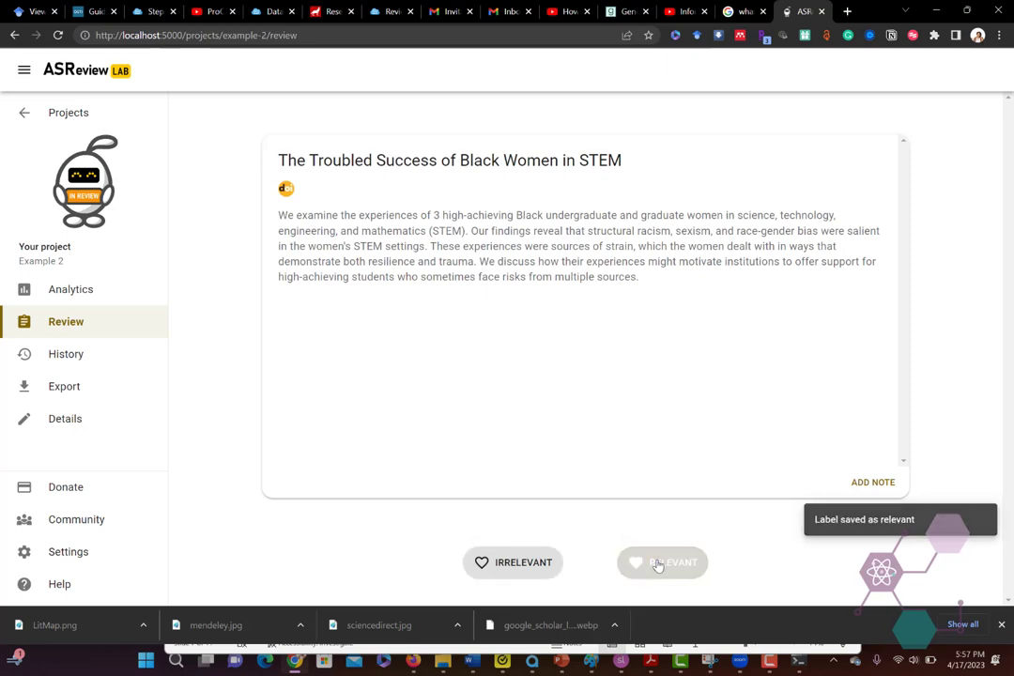
pyautogui.click(657, 562)
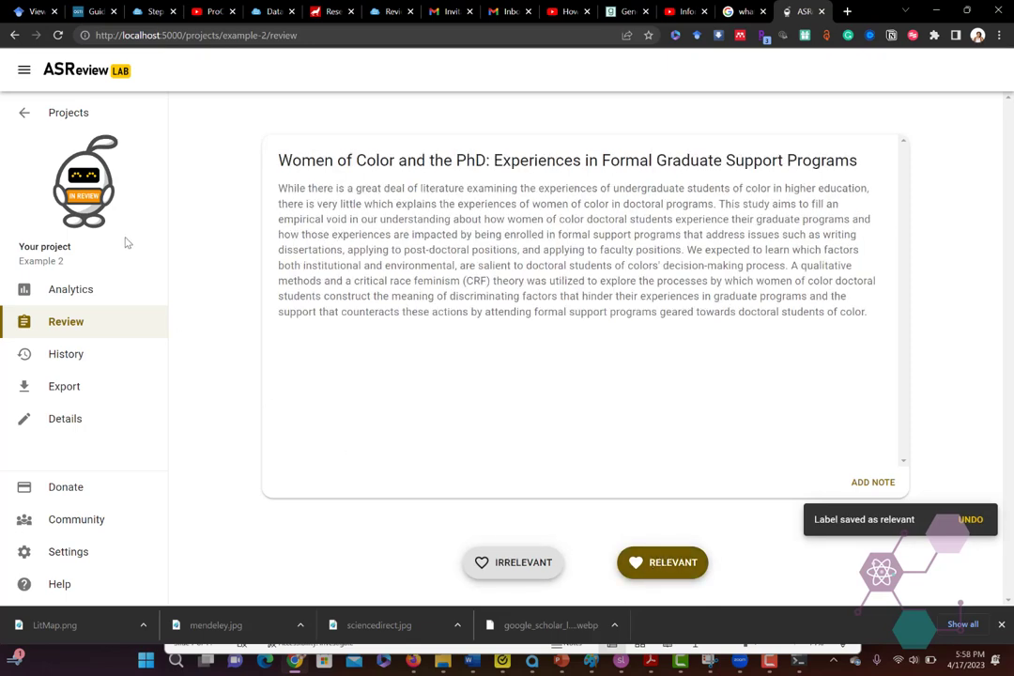
# Step: Confirm in Analytics that 32 of 43 labeled records are relevant, then go to the Export page
pyautogui.click(80, 297)
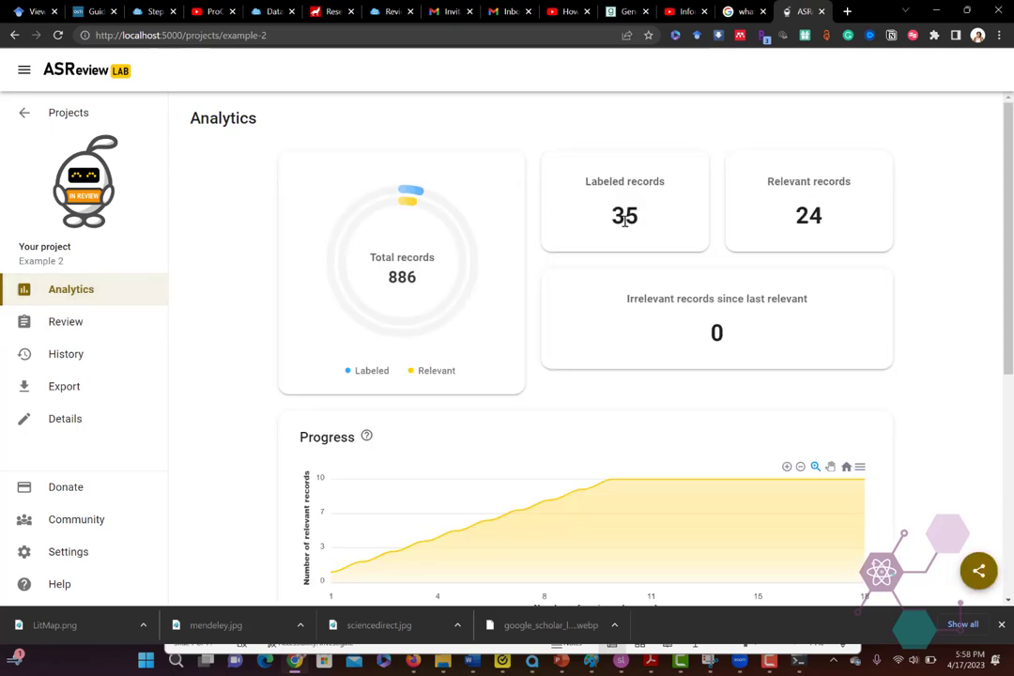
pyautogui.scroll(-5, 613, 423)
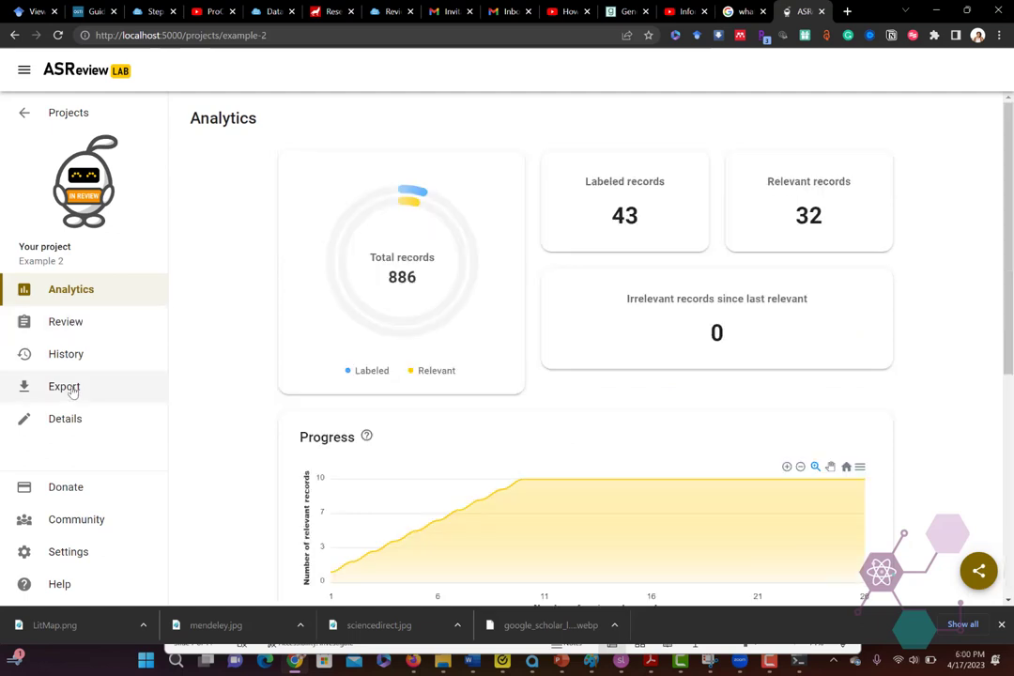
pyautogui.click(71, 390)
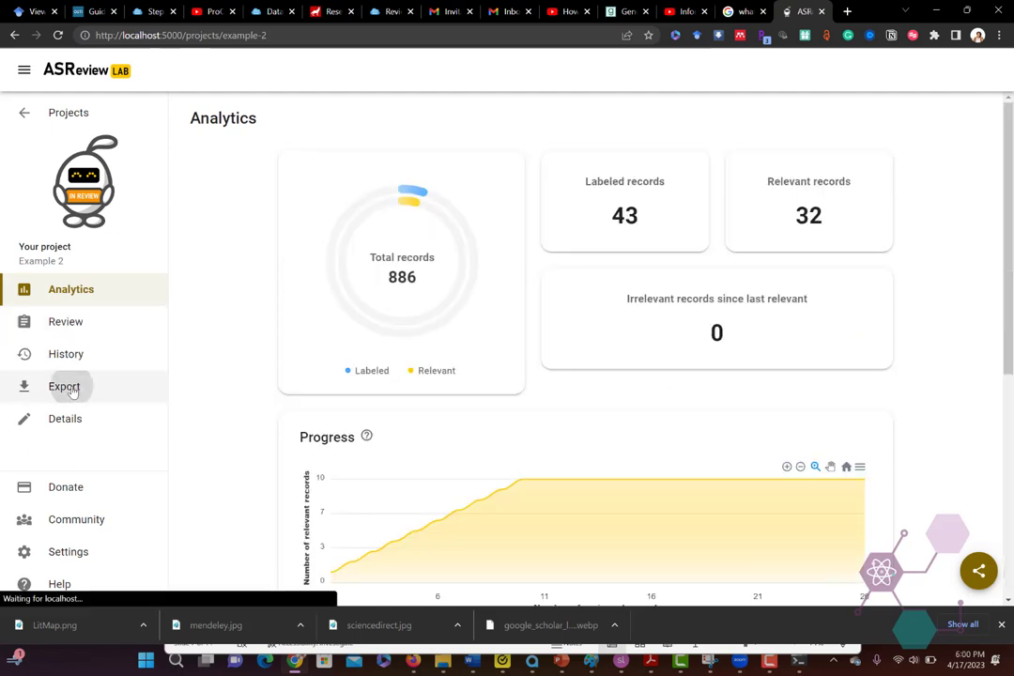
# Step: Export the relevant-only dataset in RIS format, then switch to the Mendeley library
pyautogui.click(516, 174)
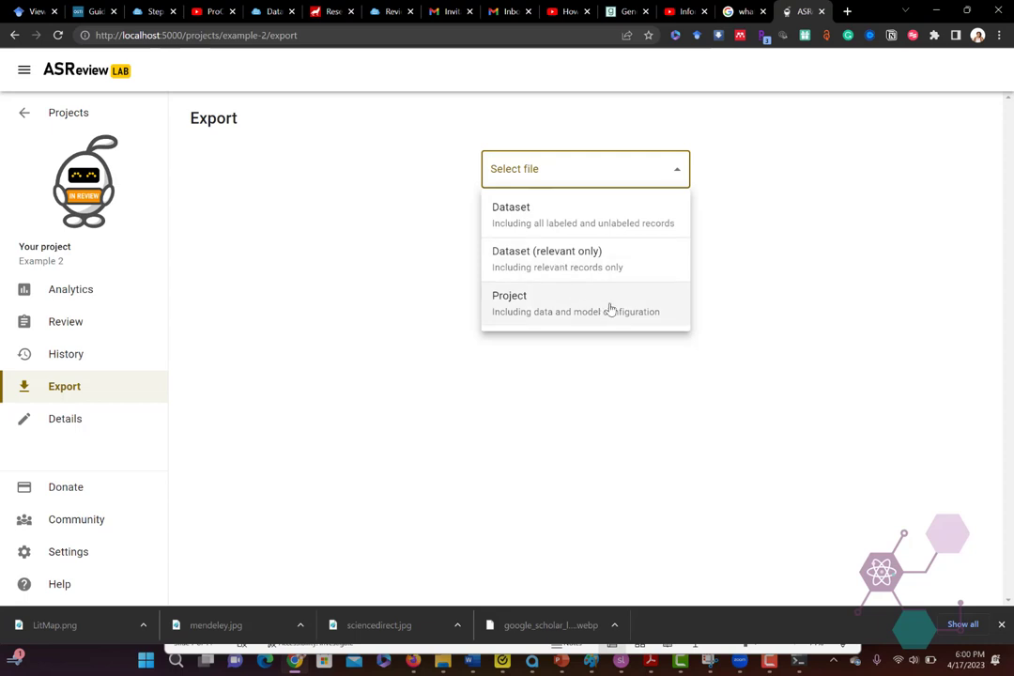
pyautogui.click(632, 263)
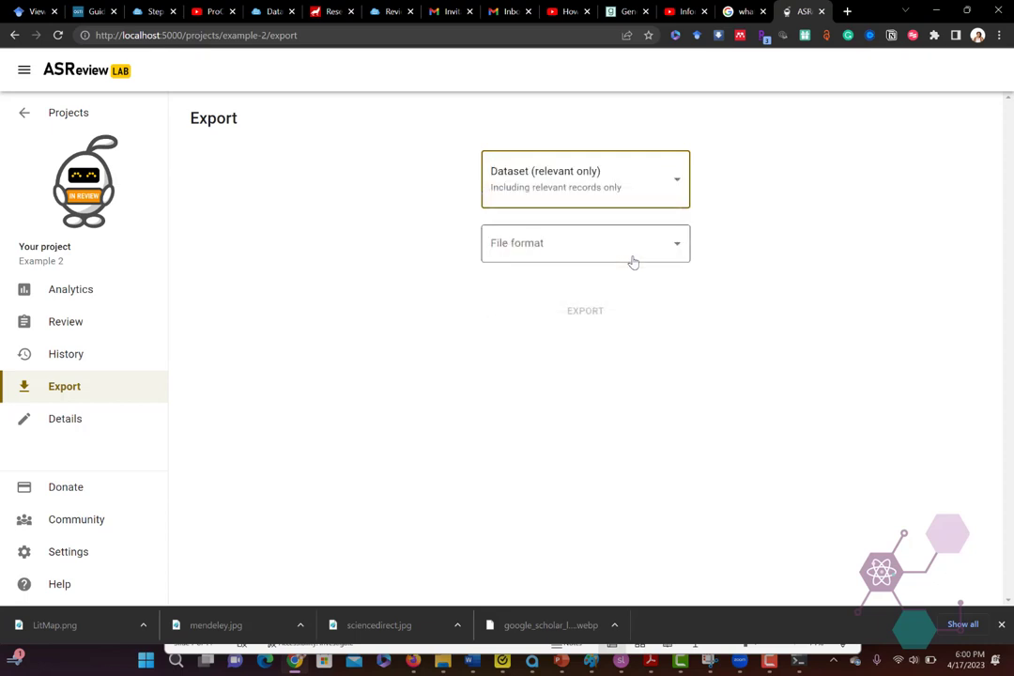
pyautogui.click(633, 263)
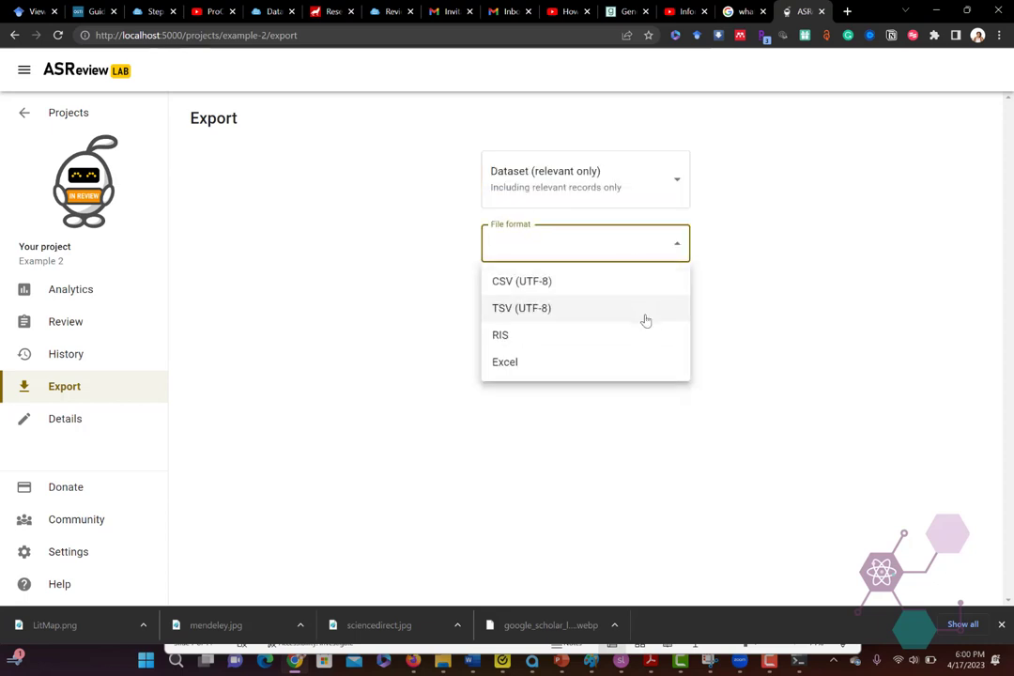
pyautogui.click(658, 373)
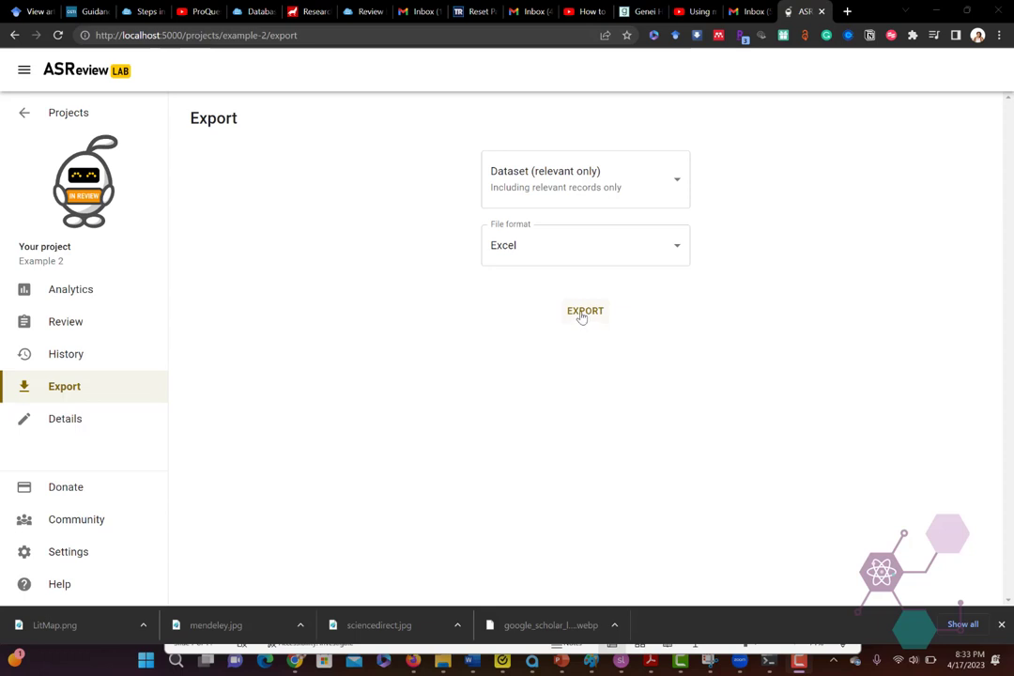
pyautogui.click(669, 253)
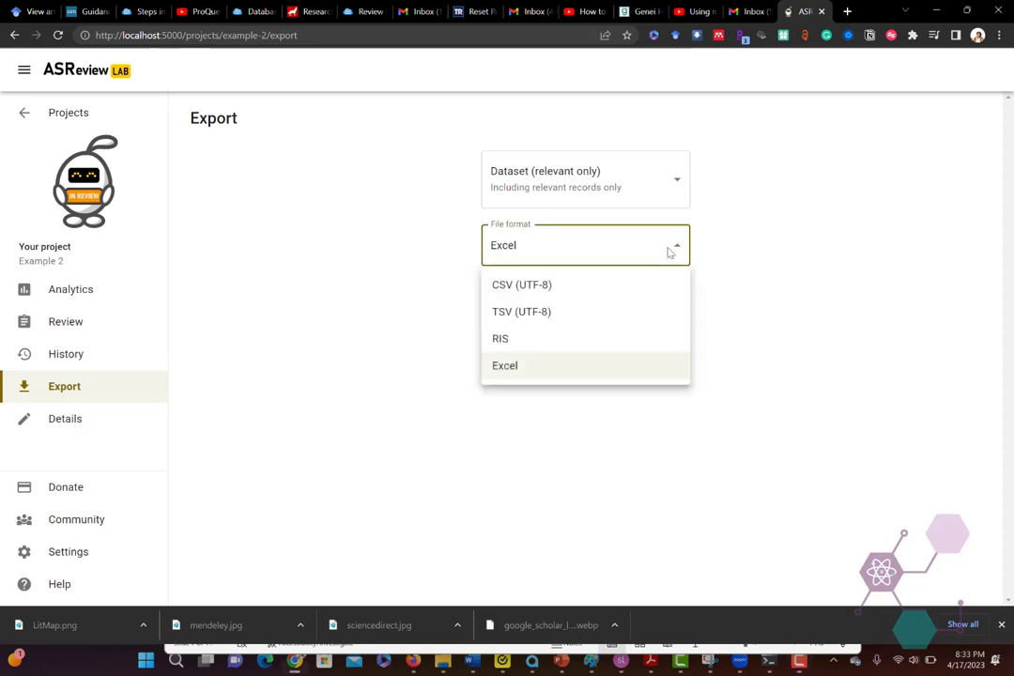
pyautogui.click(646, 340)
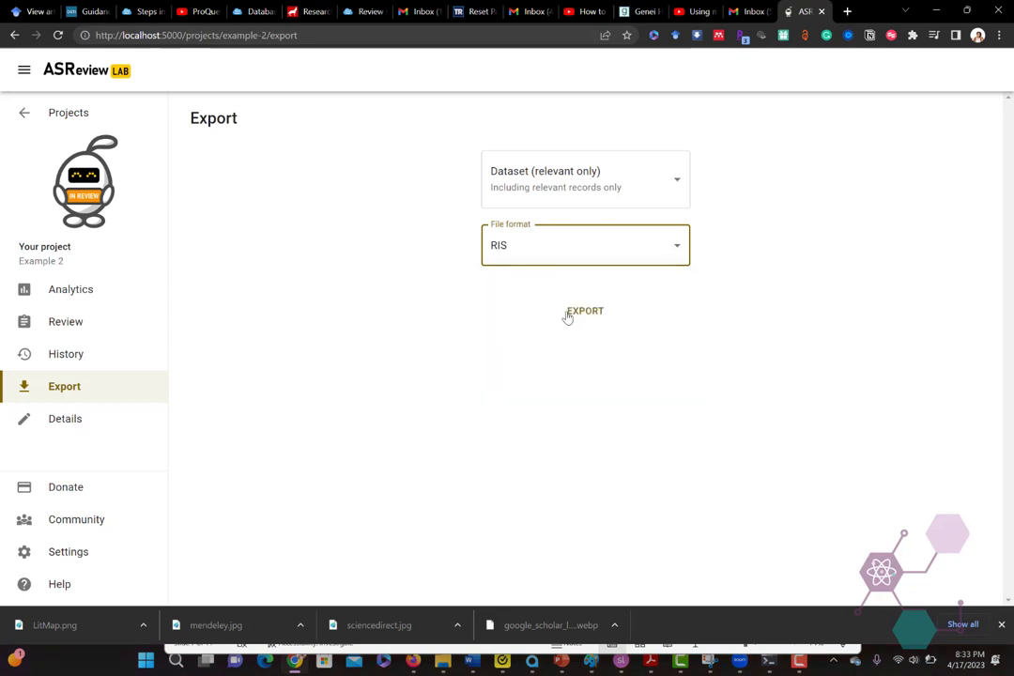
pyautogui.click(569, 315)
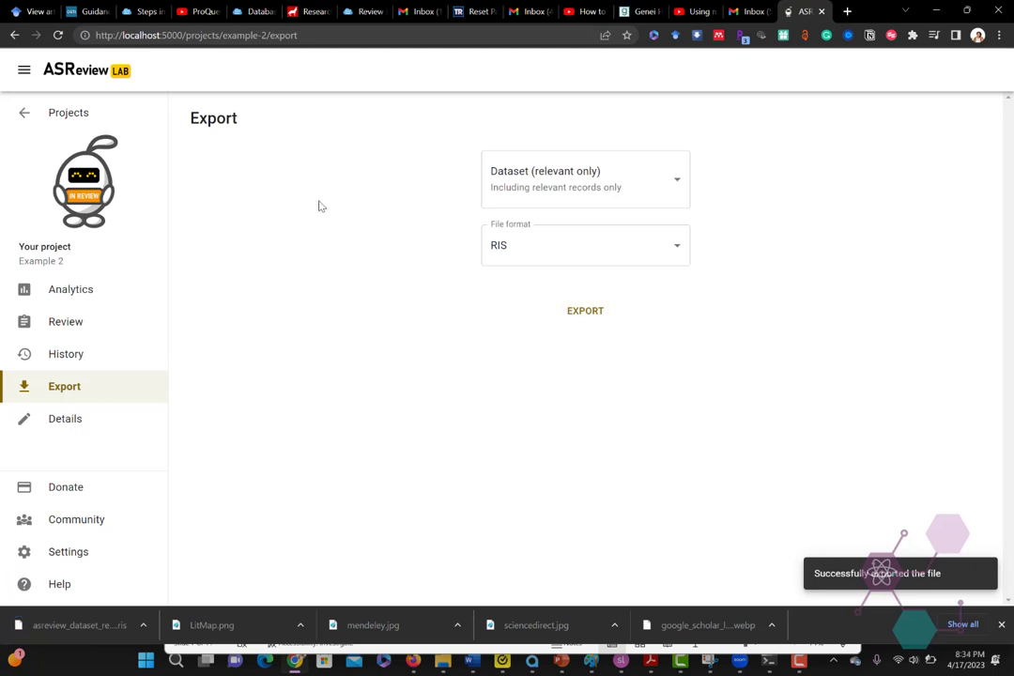
pyautogui.click(413, 669)
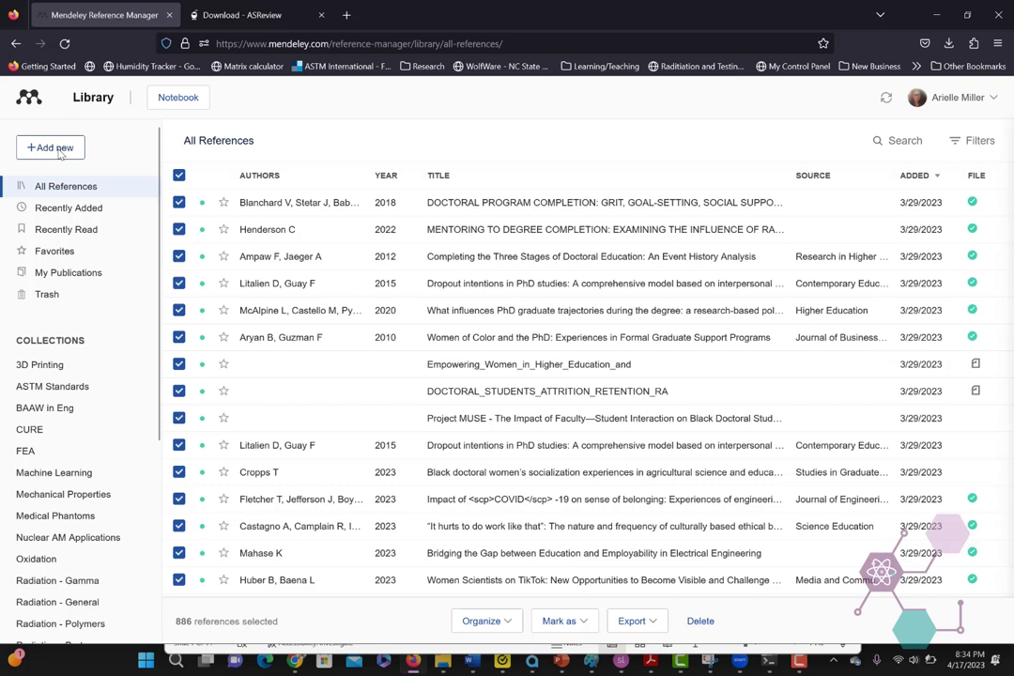
# Step: Import asreview_dataset_relevant_example-2.ris from Downloads as an RIS library into Mendeley
pyautogui.click(61, 152)
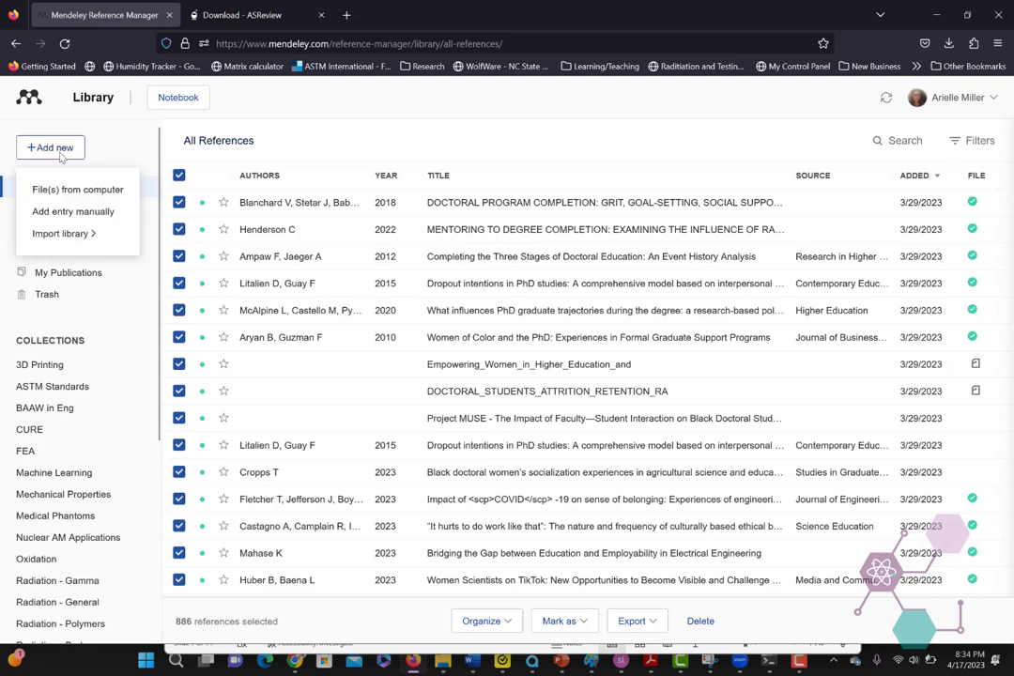
pyautogui.moveTo(53, 234)
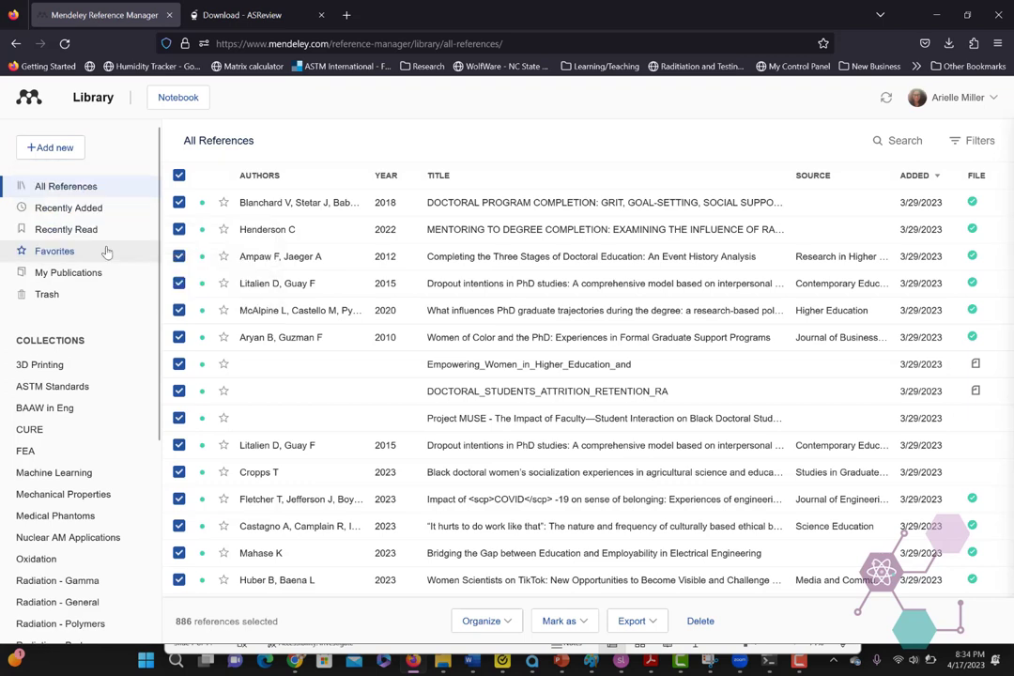
pyautogui.click(51, 150)
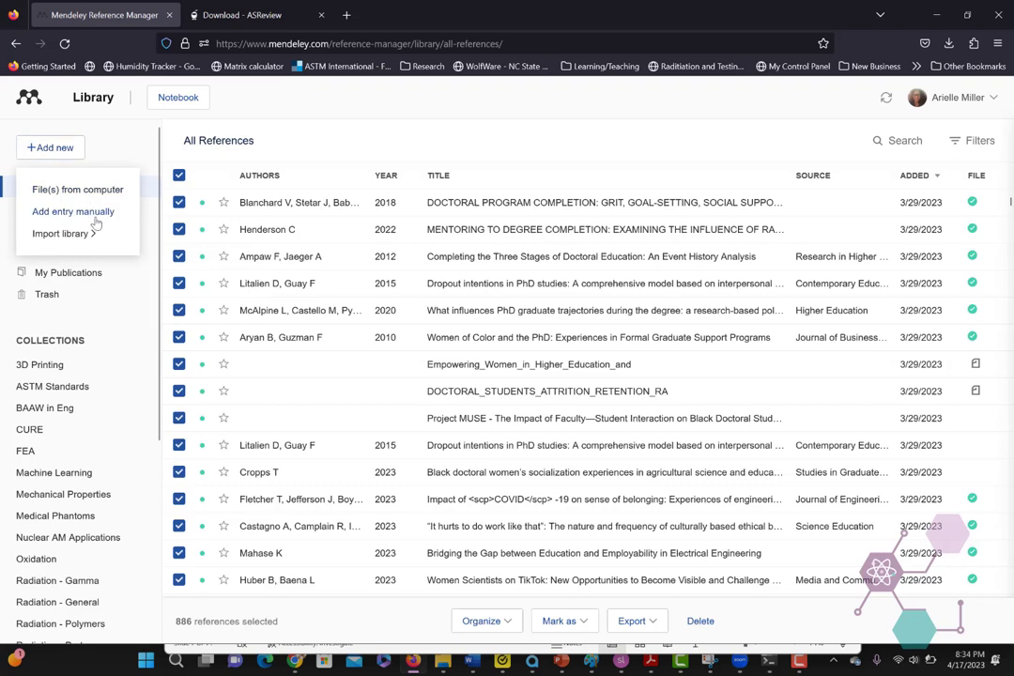
pyautogui.moveTo(84, 234)
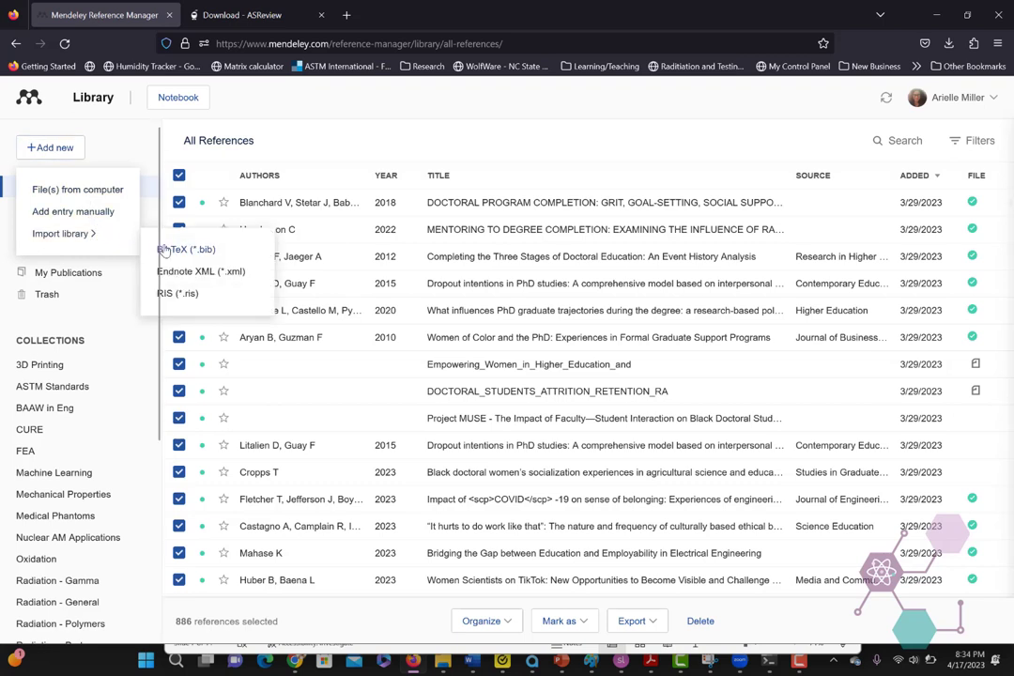
pyautogui.click(182, 299)
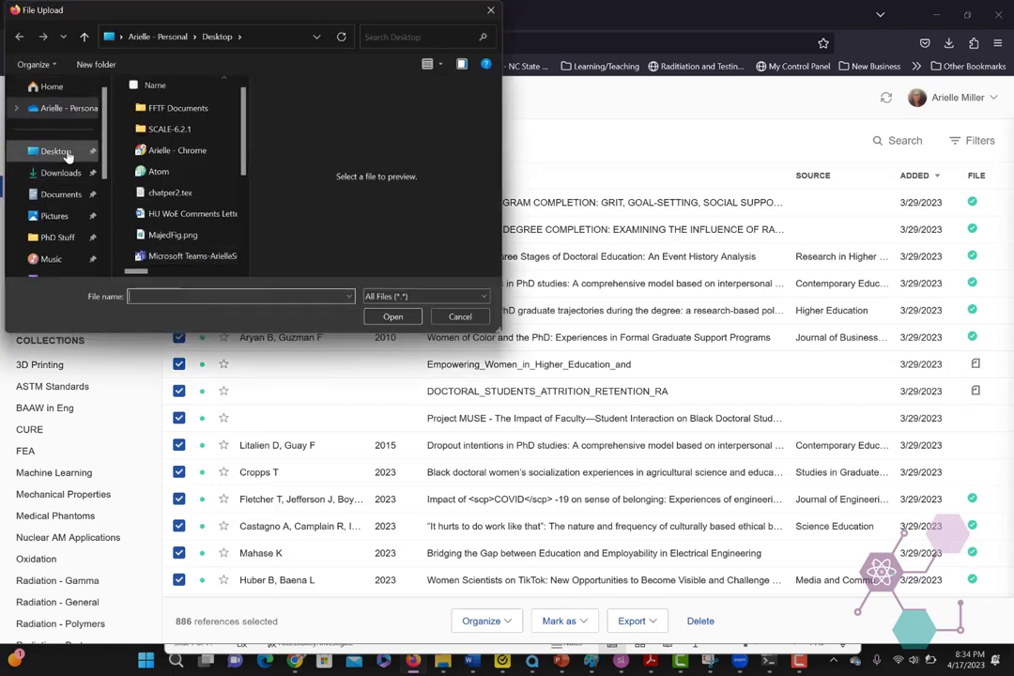
pyautogui.click(54, 173)
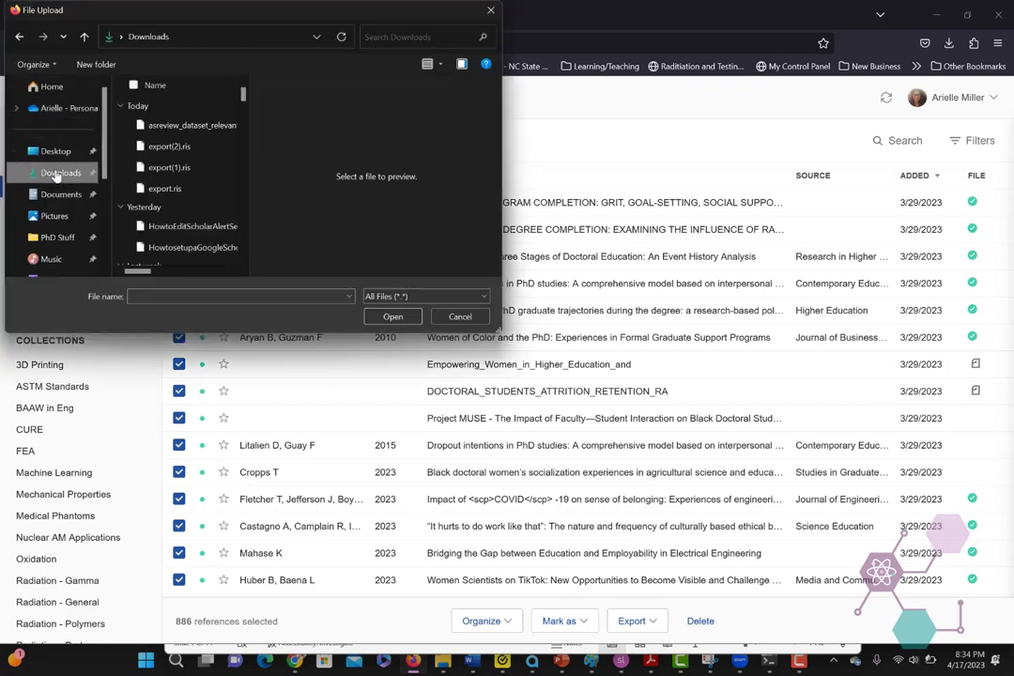
pyautogui.click(214, 126)
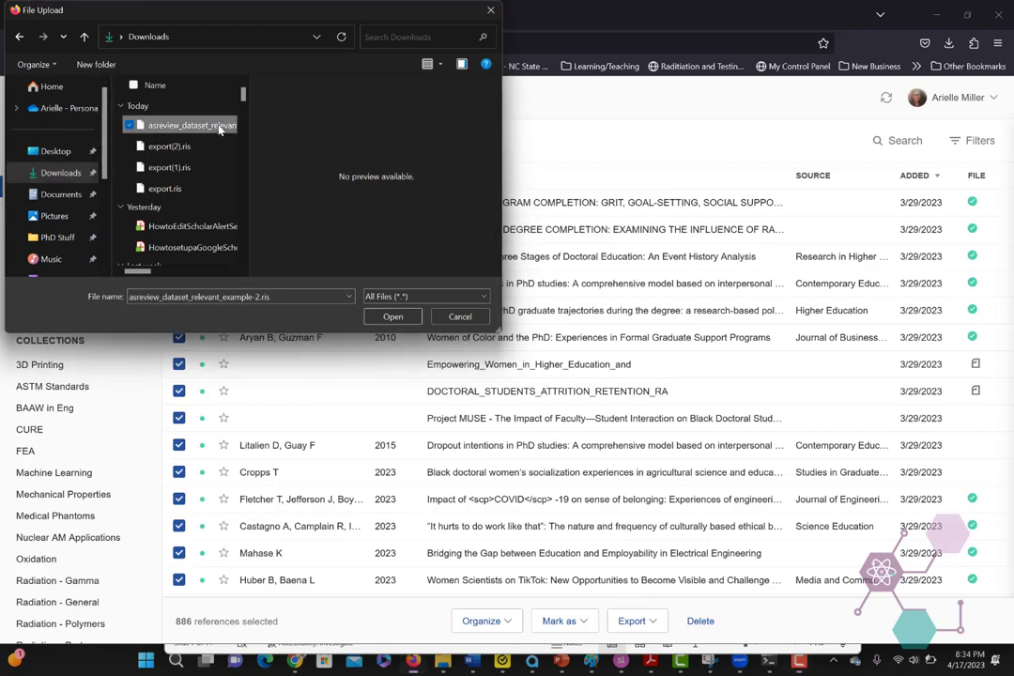
pyautogui.click(385, 317)
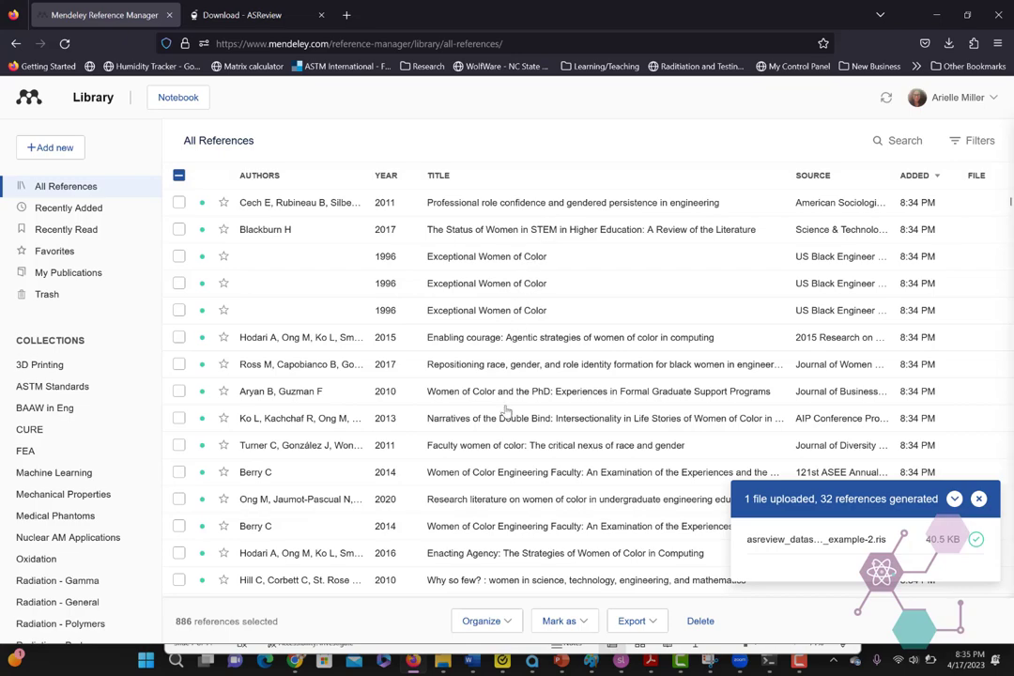
# Step: Scroll through the newly imported references in the library list
pyautogui.scroll(-3, 505, 410)
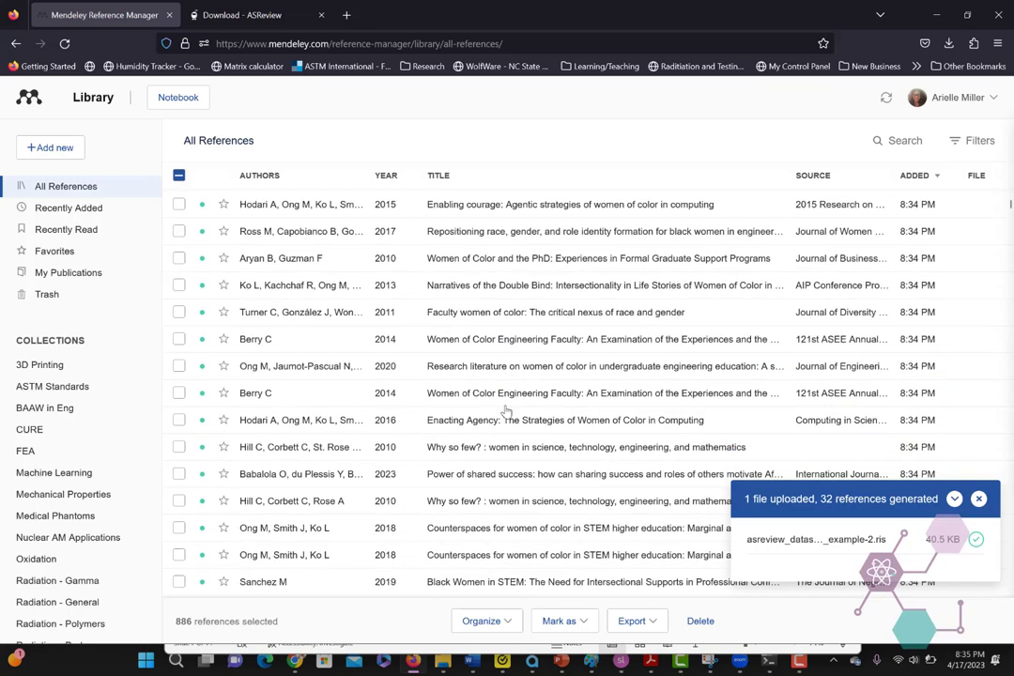
pyautogui.scroll(-3, 505, 410)
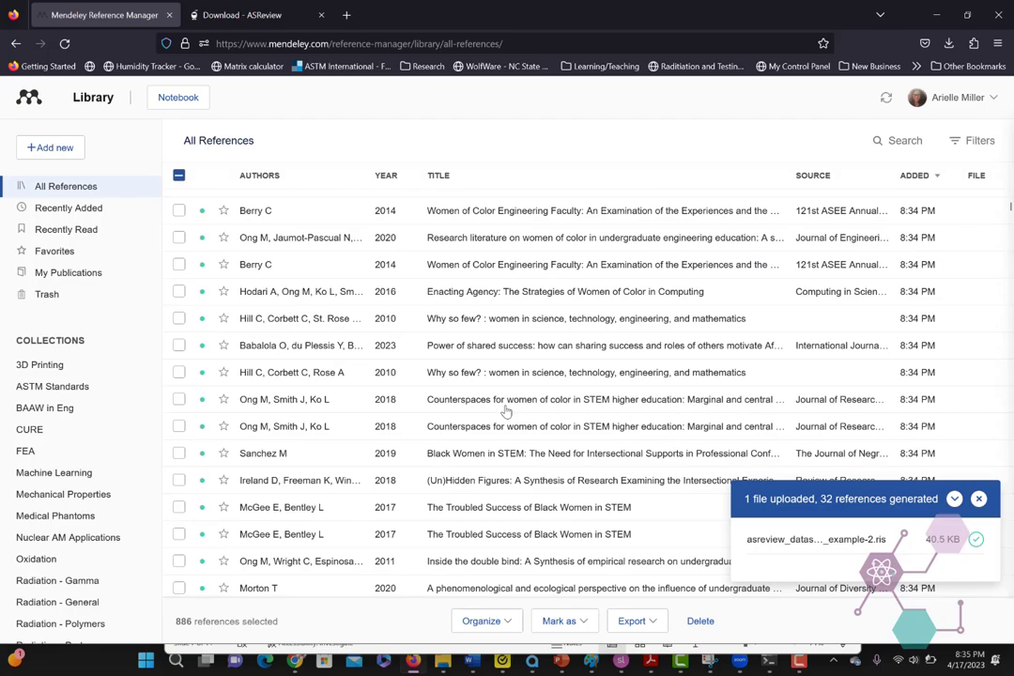
pyautogui.scroll(-2, 505, 410)
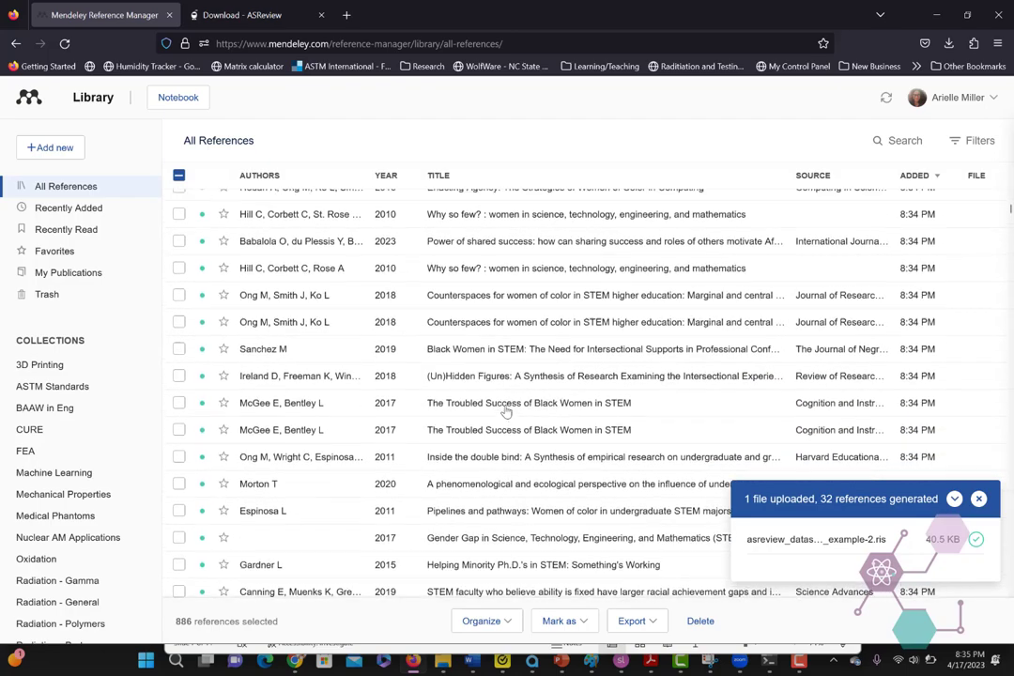
pyautogui.scroll(3, 505, 410)
pyautogui.scroll(4, 506, 410)
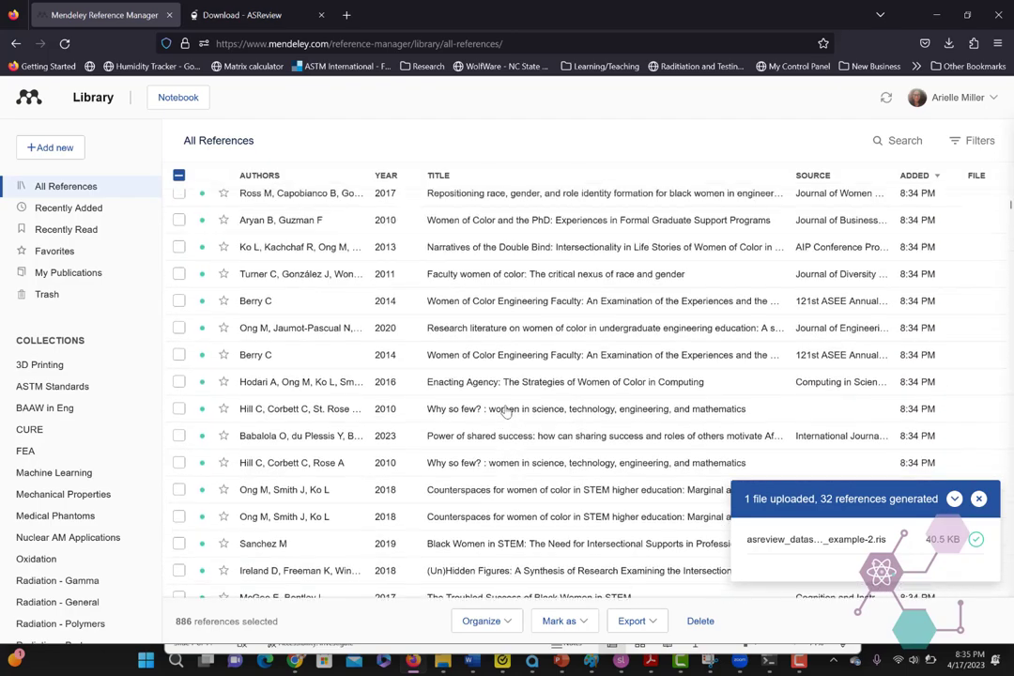
pyautogui.scroll(1, 505, 410)
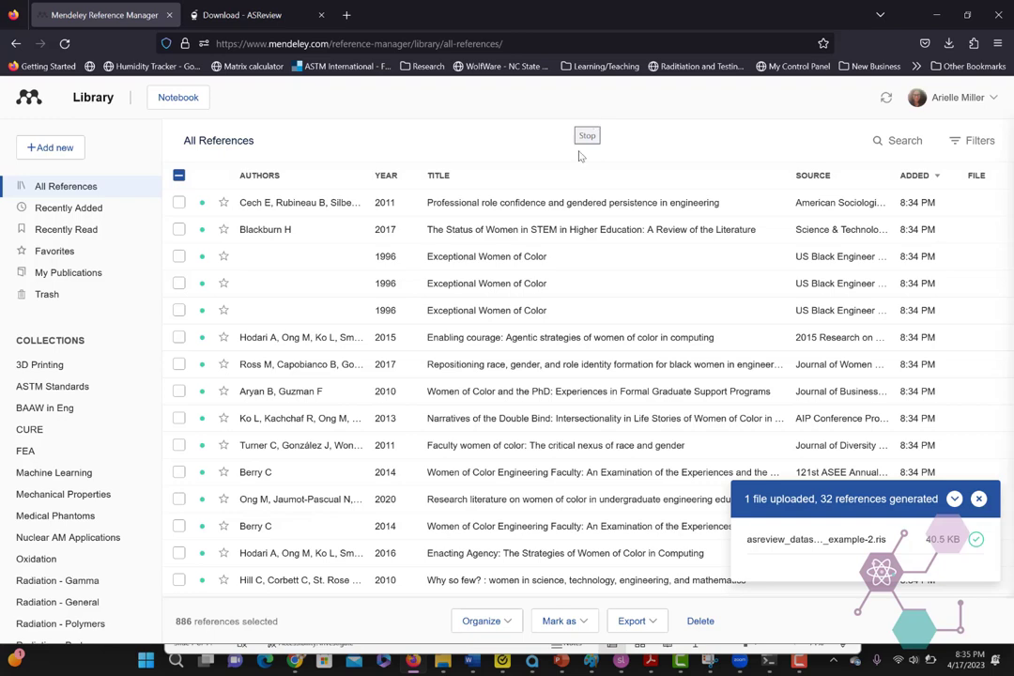
# Step: Show details of the first reference, then 'The Status of Women in STEM in Higher Education'
pyautogui.click(549, 208)
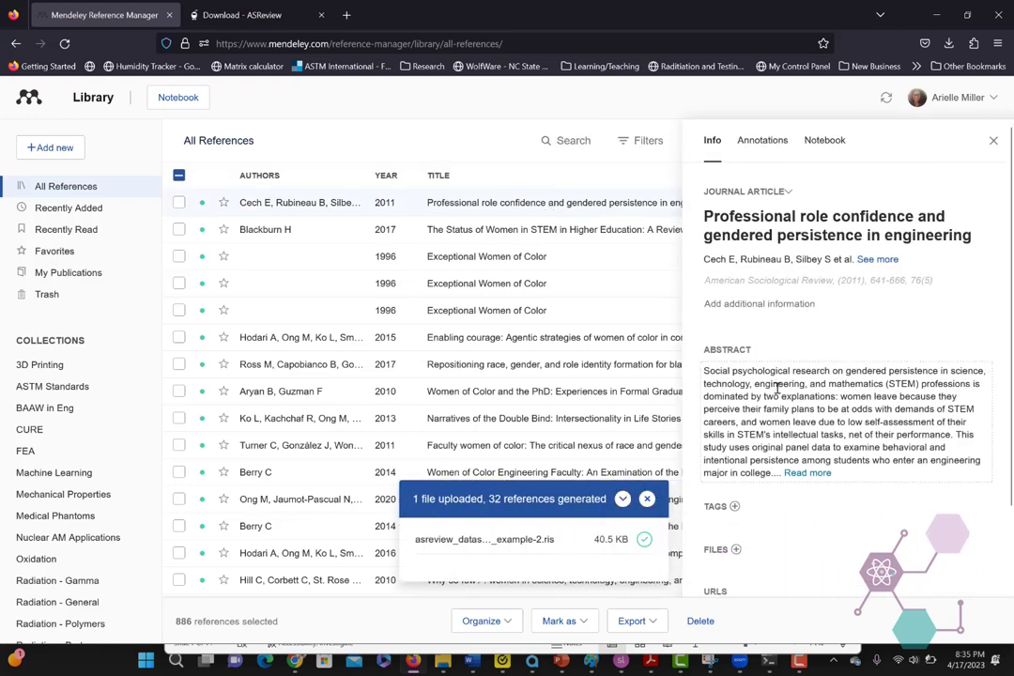
pyautogui.scroll(-3, 776, 387)
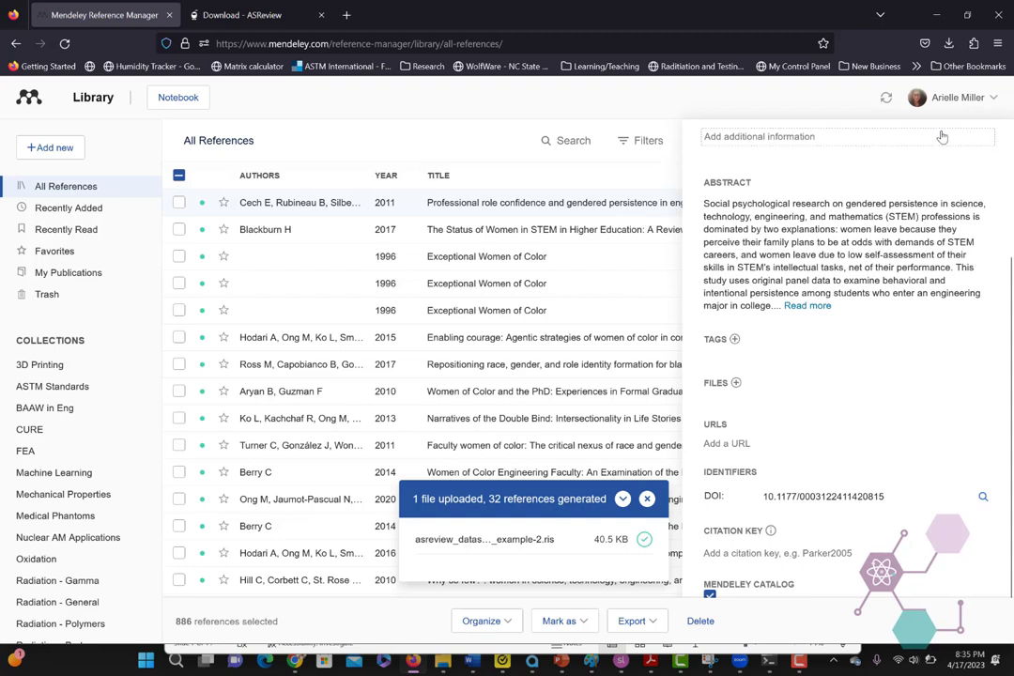
pyautogui.click(535, 235)
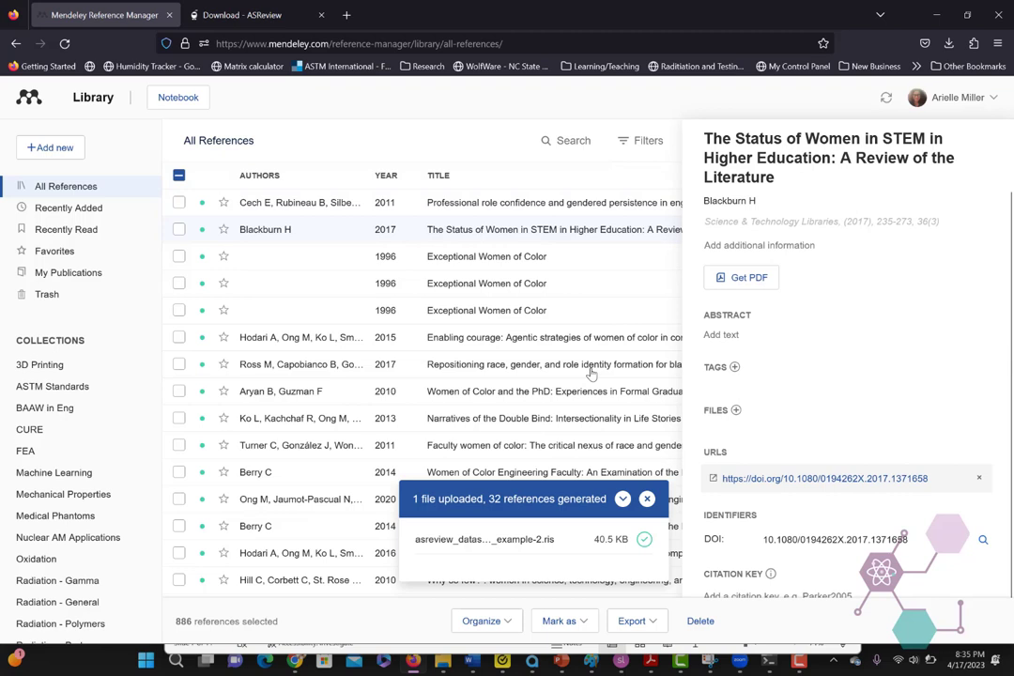